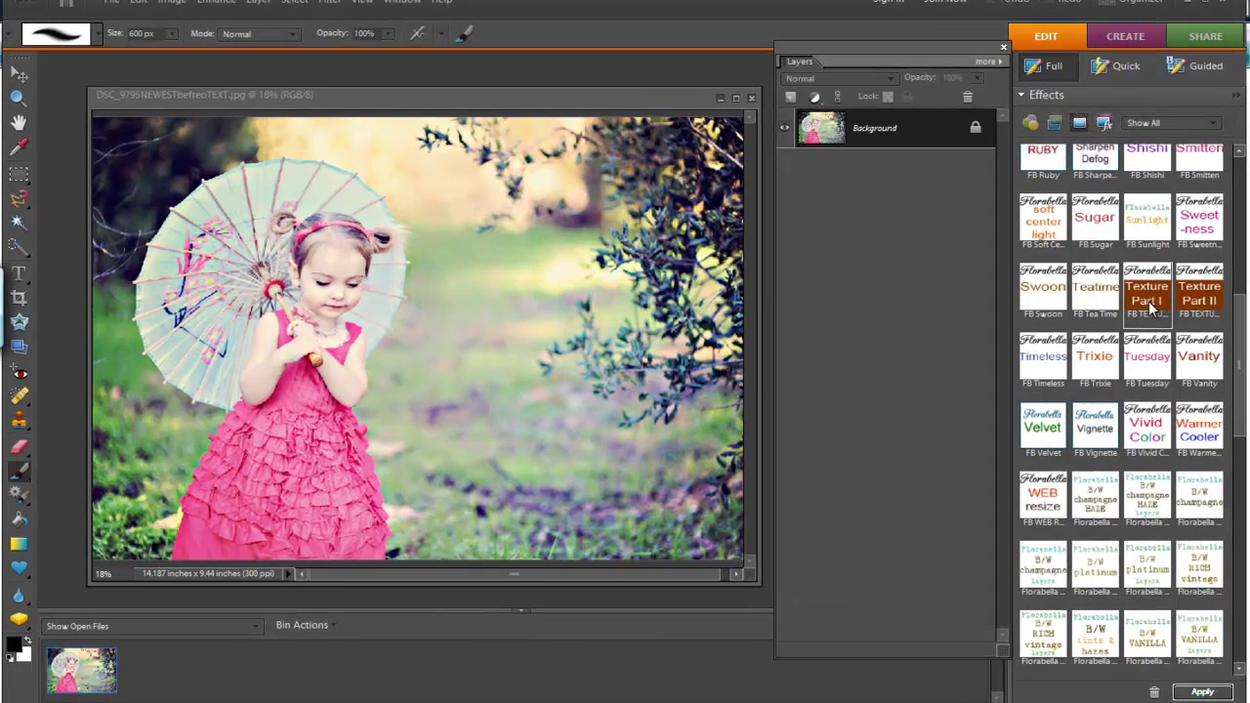
Run the texture action and place the Brownstone texture from the A-H group as a new layer
double_click(1153, 309)
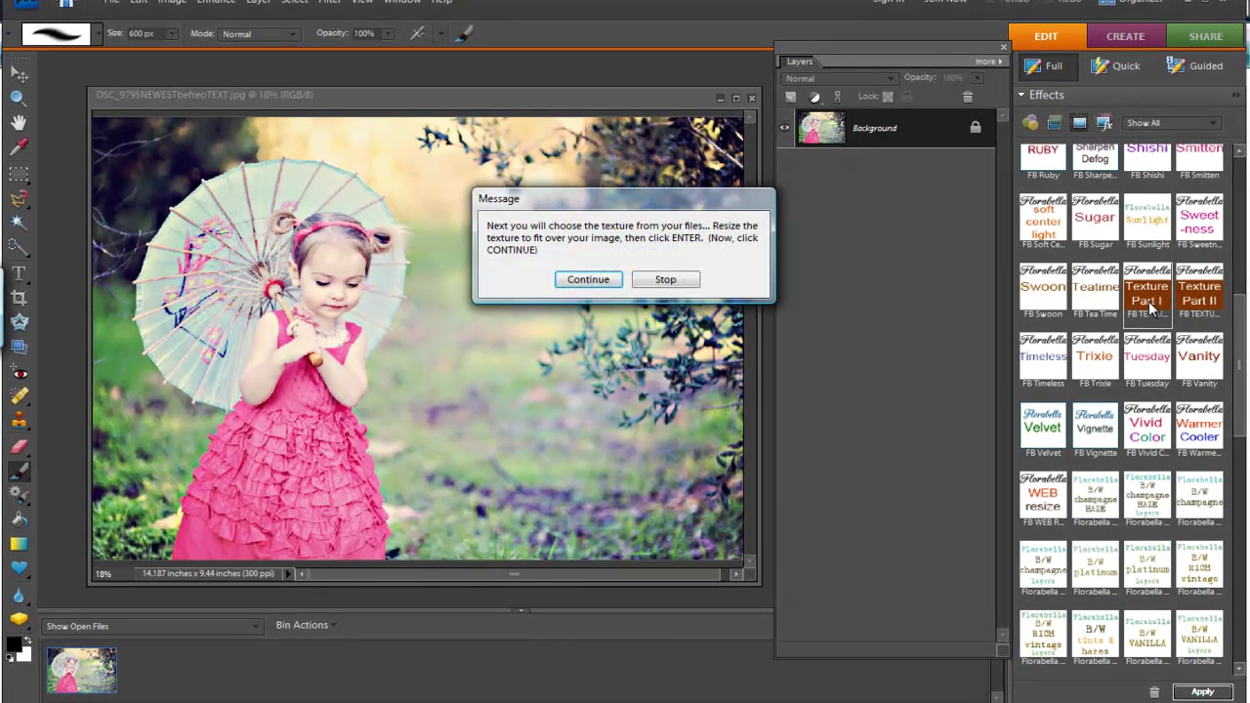
click(588, 279)
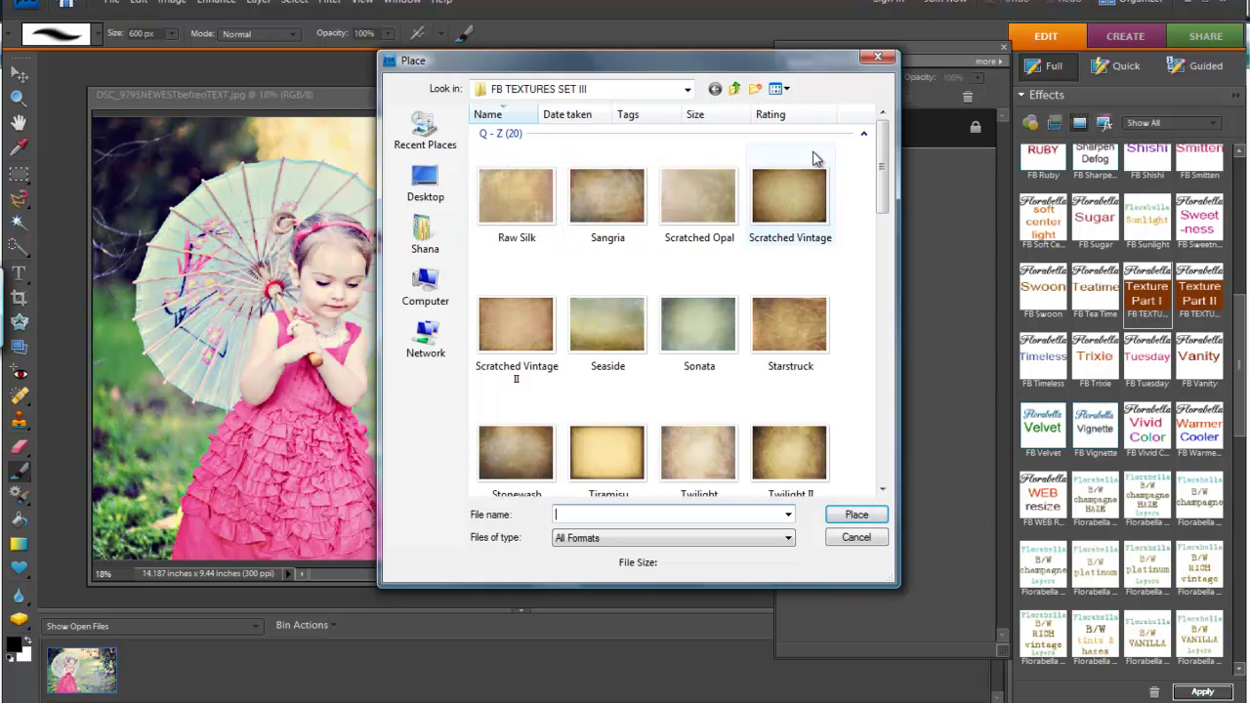
drag(879, 162, 885, 363)
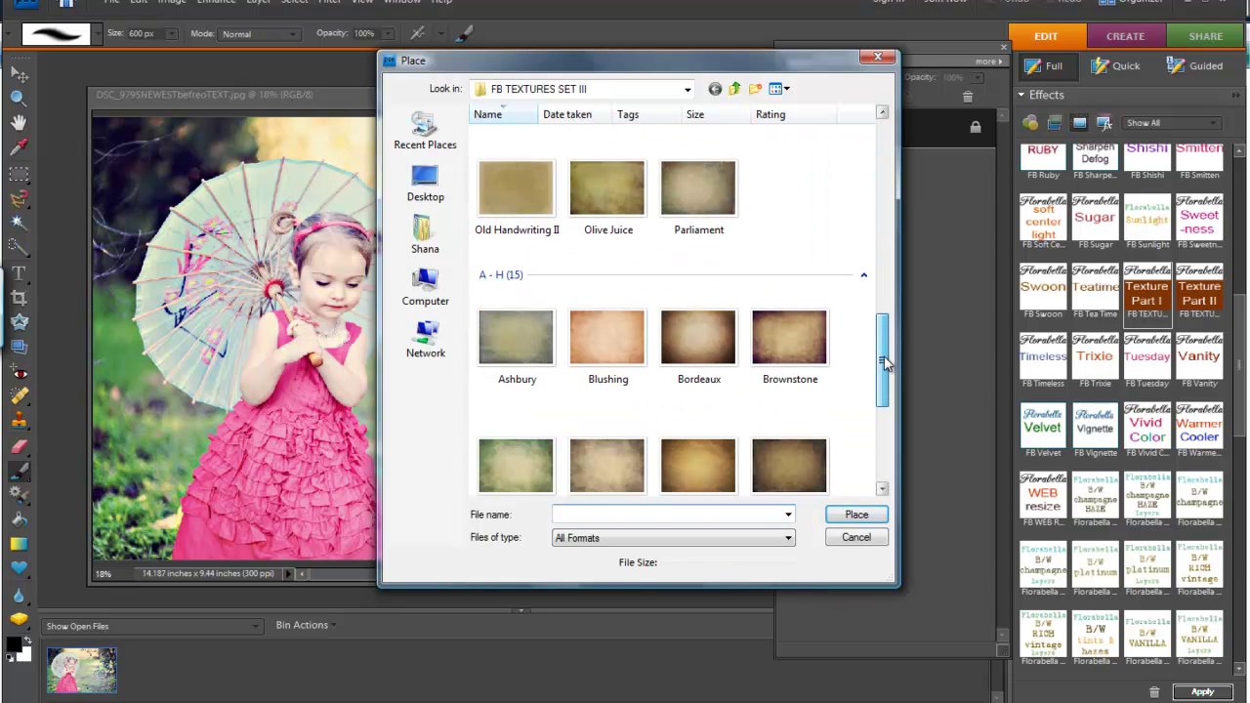
double_click(810, 342)
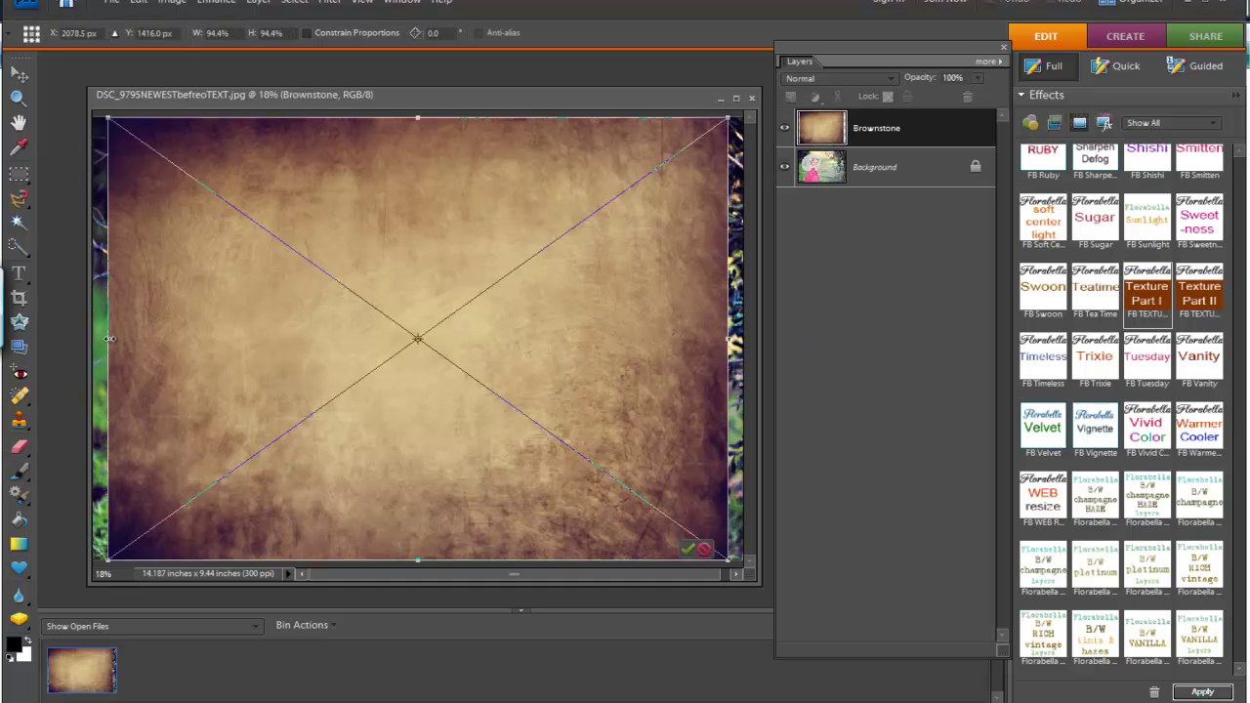
Stretch the Brownstone texture's left and right edges out to the canvas edges and commit it
drag(107, 338, 94, 334)
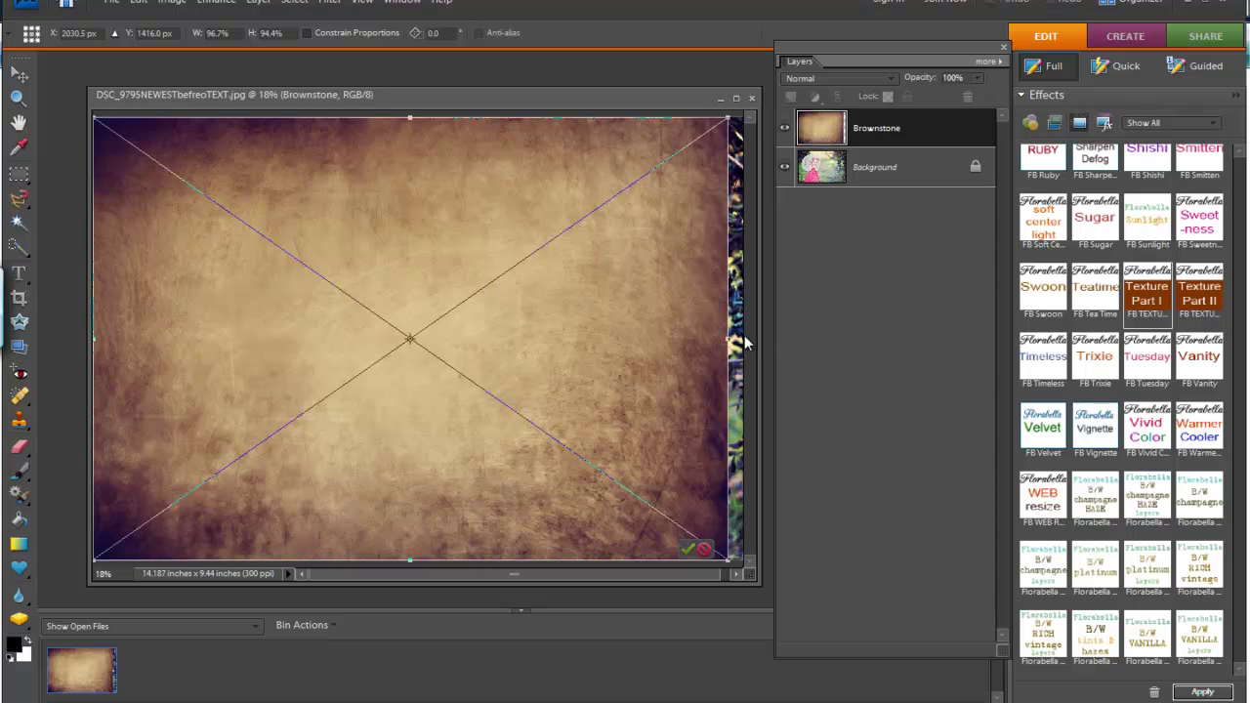
drag(732, 339, 749, 340)
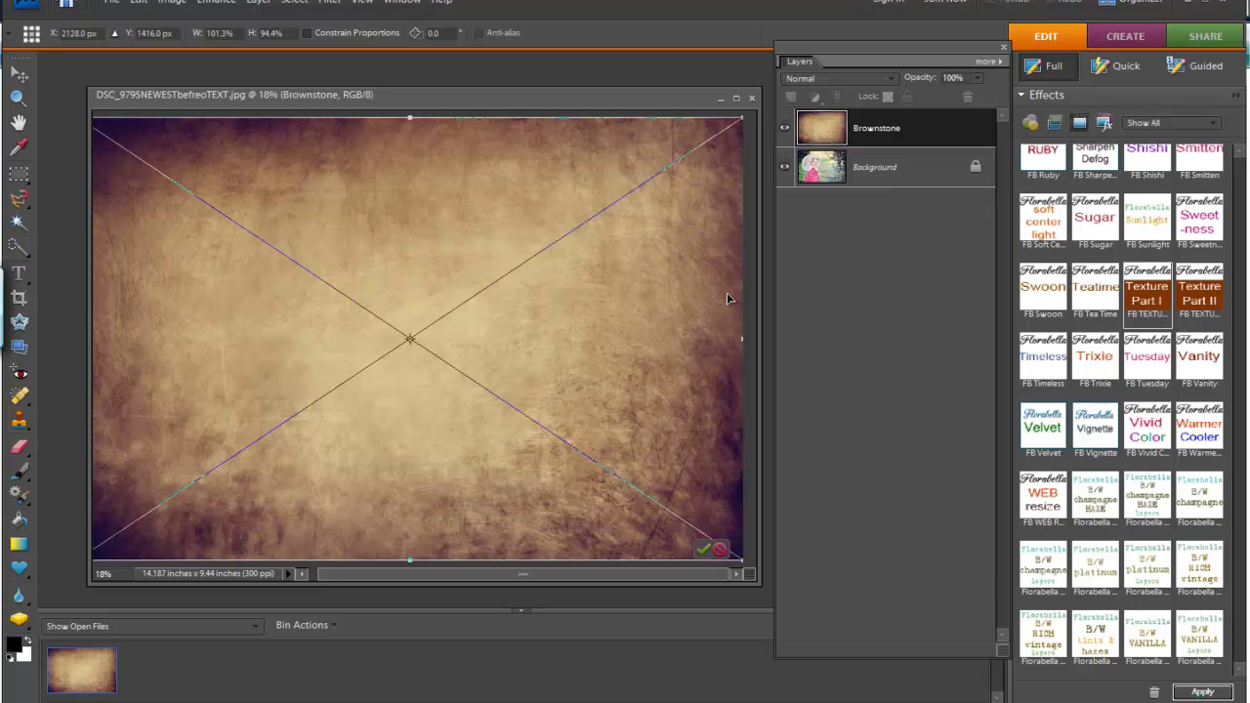
key(b)
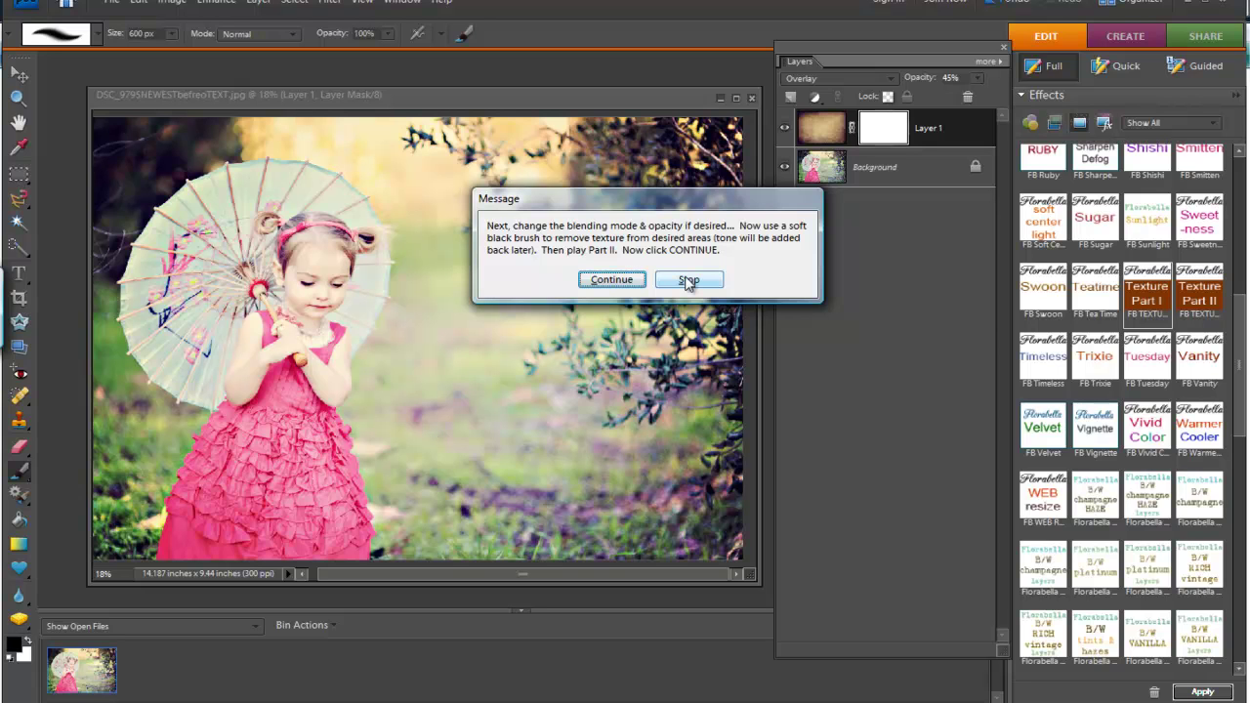
Paint the texture off the girl's hands and face with a 300 px Soft Round 65 brush, then set brush opacity to 27%
click(611, 279)
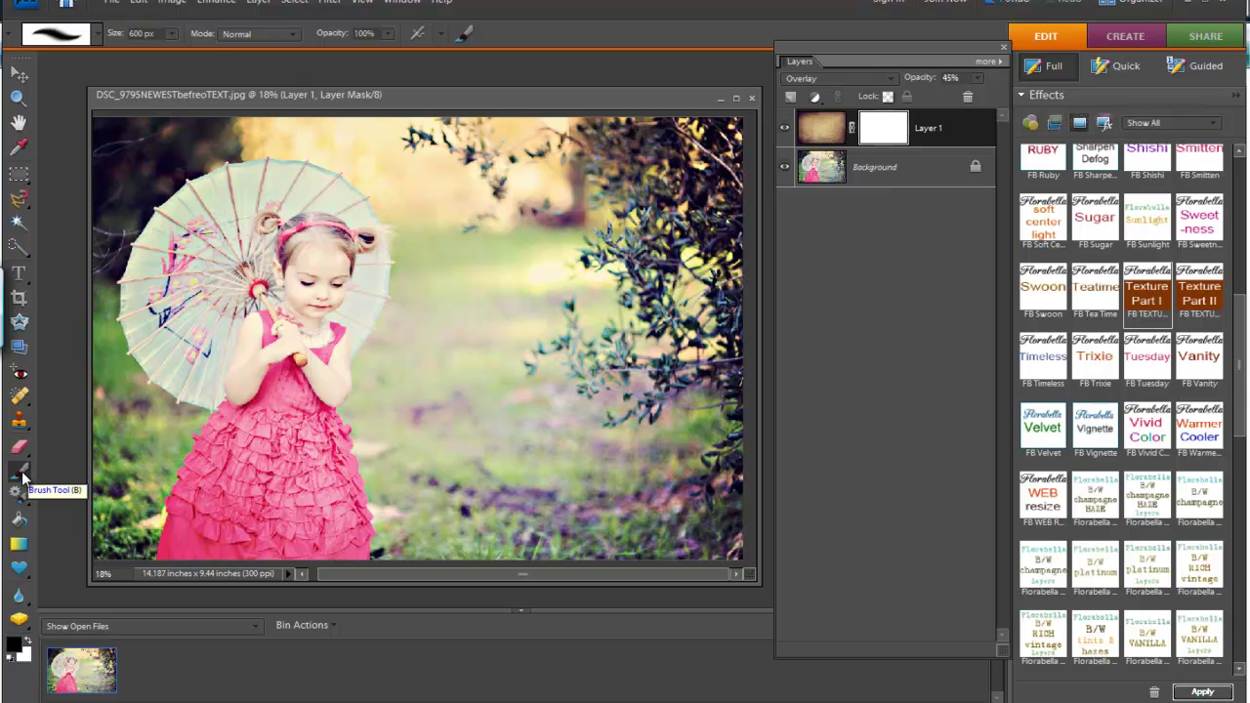
click(96, 35)
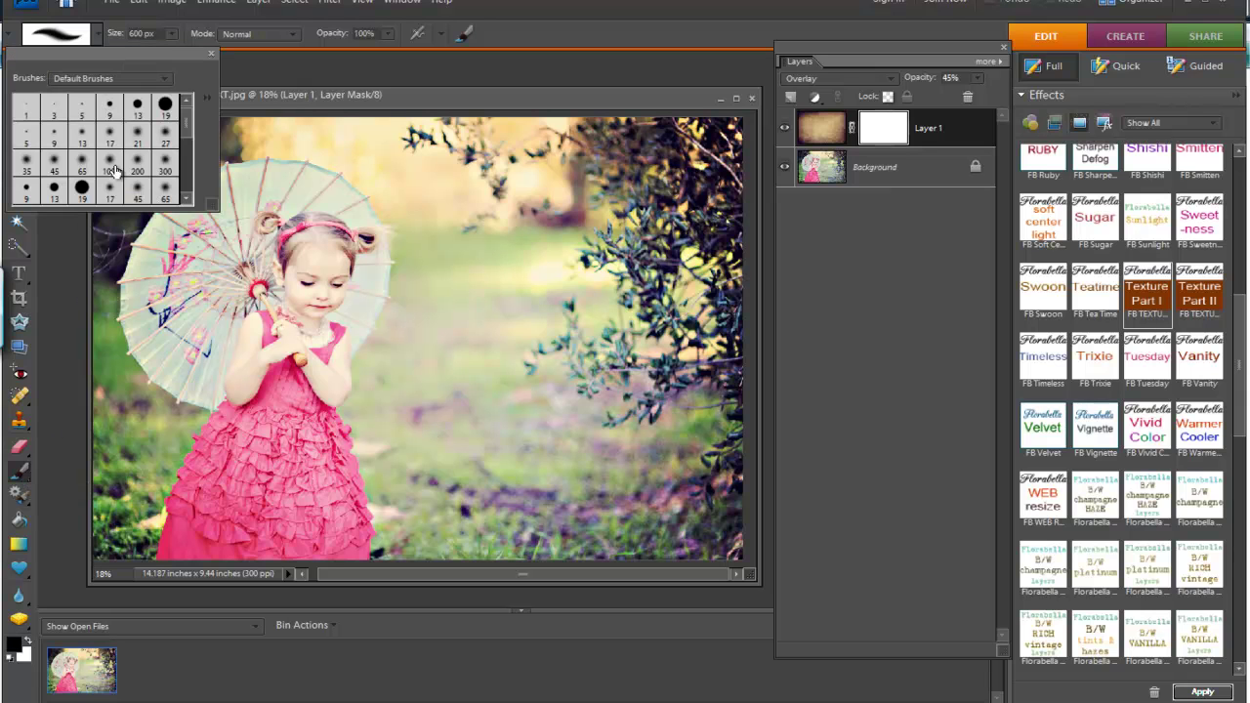
click(80, 163)
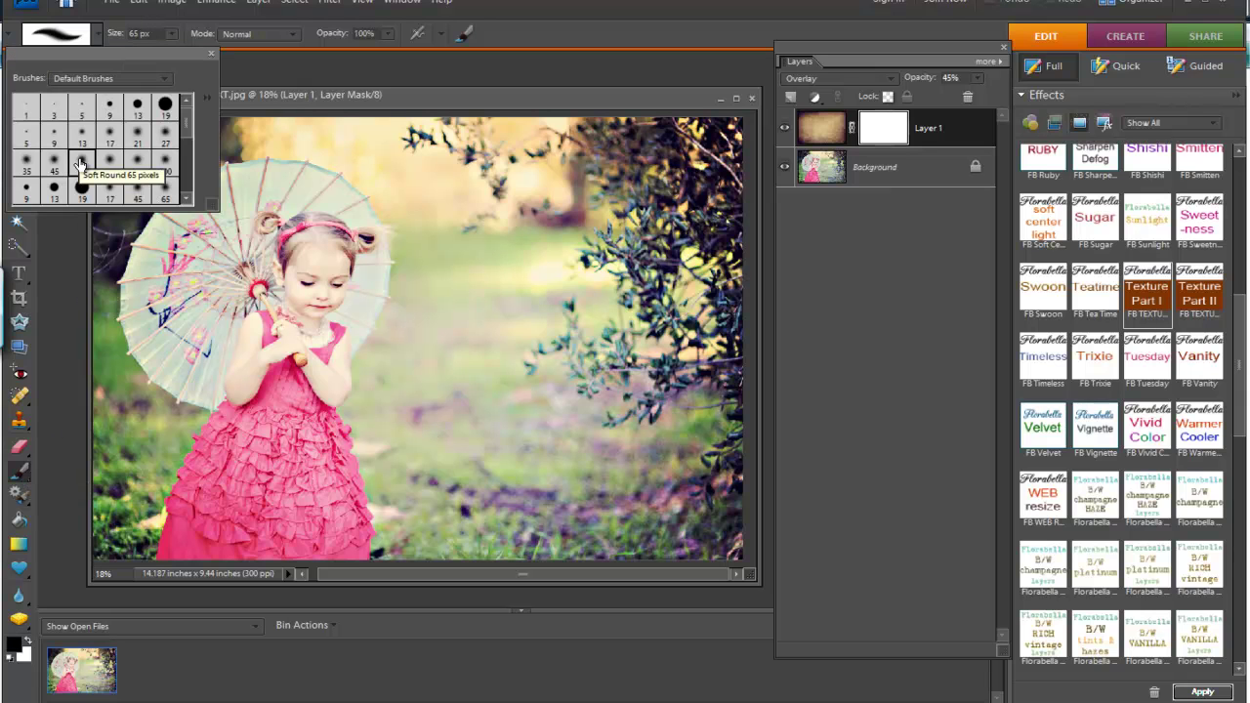
click(349, 76)
key(bracketright)
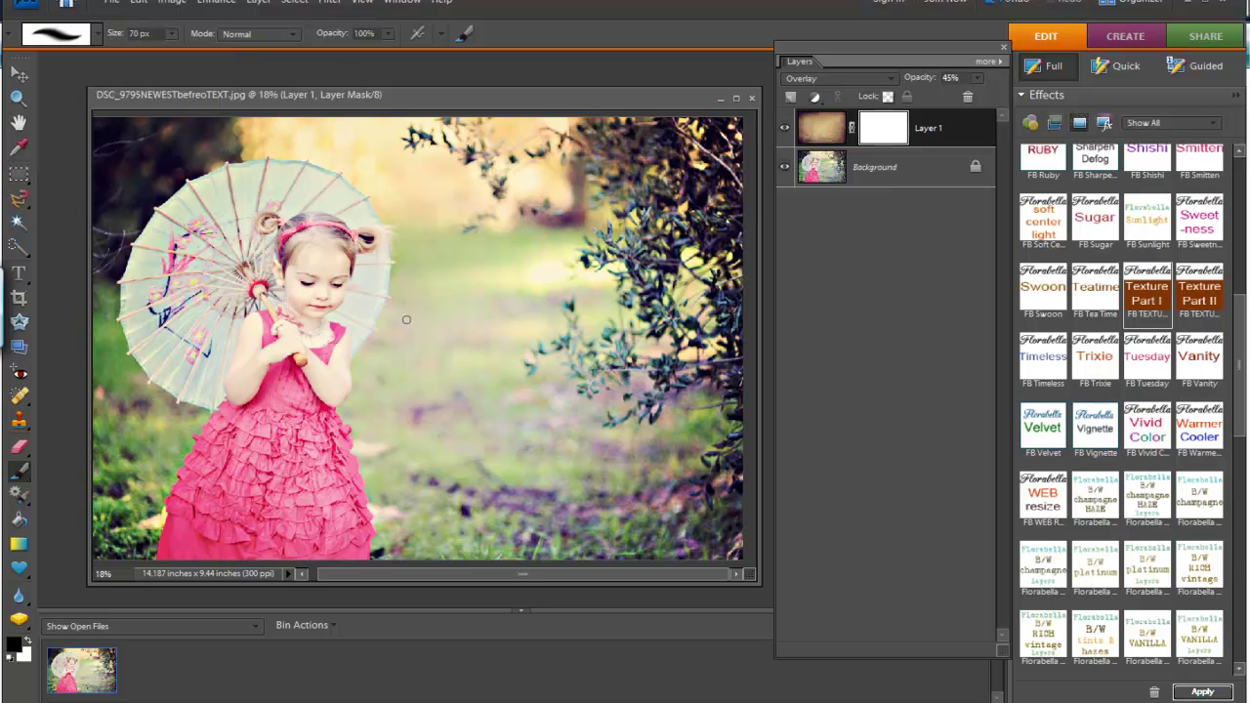
key(bracketright)
key(bracketright)
key(bracketright)
key(bracketright)
key(bracketright)
key(bracketright)
key(bracketright)
key(bracketright)
key(bracketright)
key(bracketright)
key(bracketright)
key(bracketright)
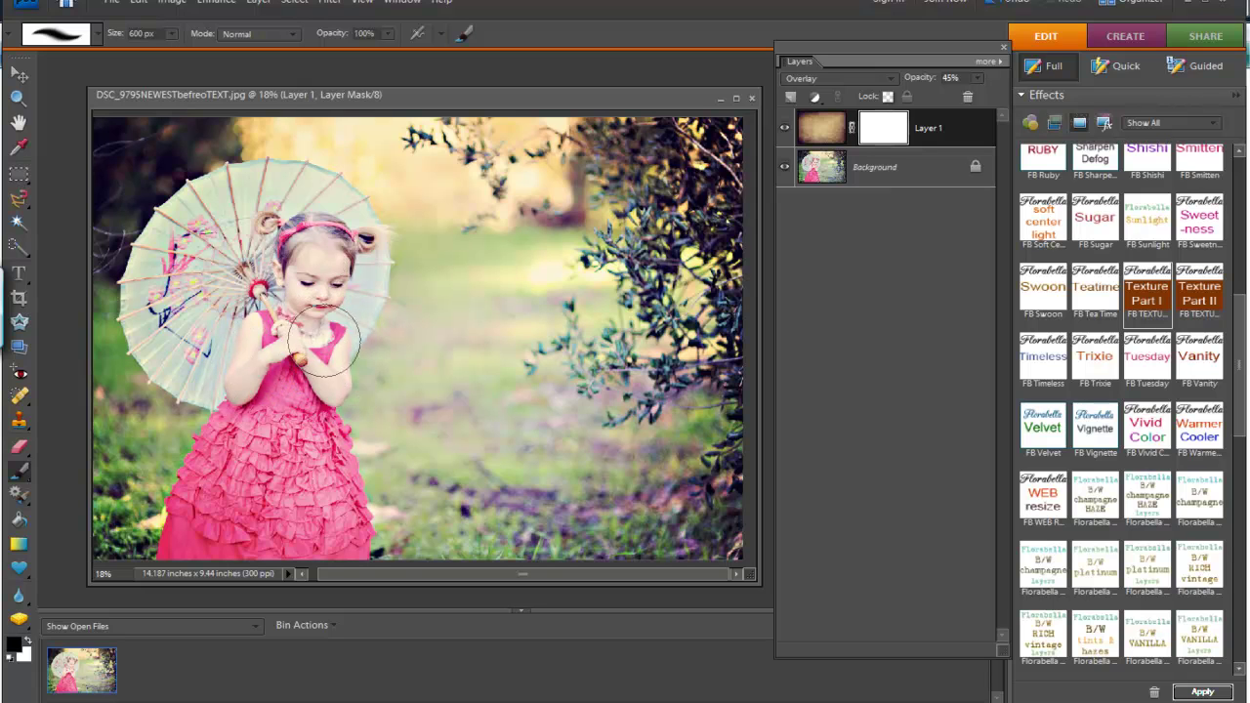
drag(276, 359, 268, 296)
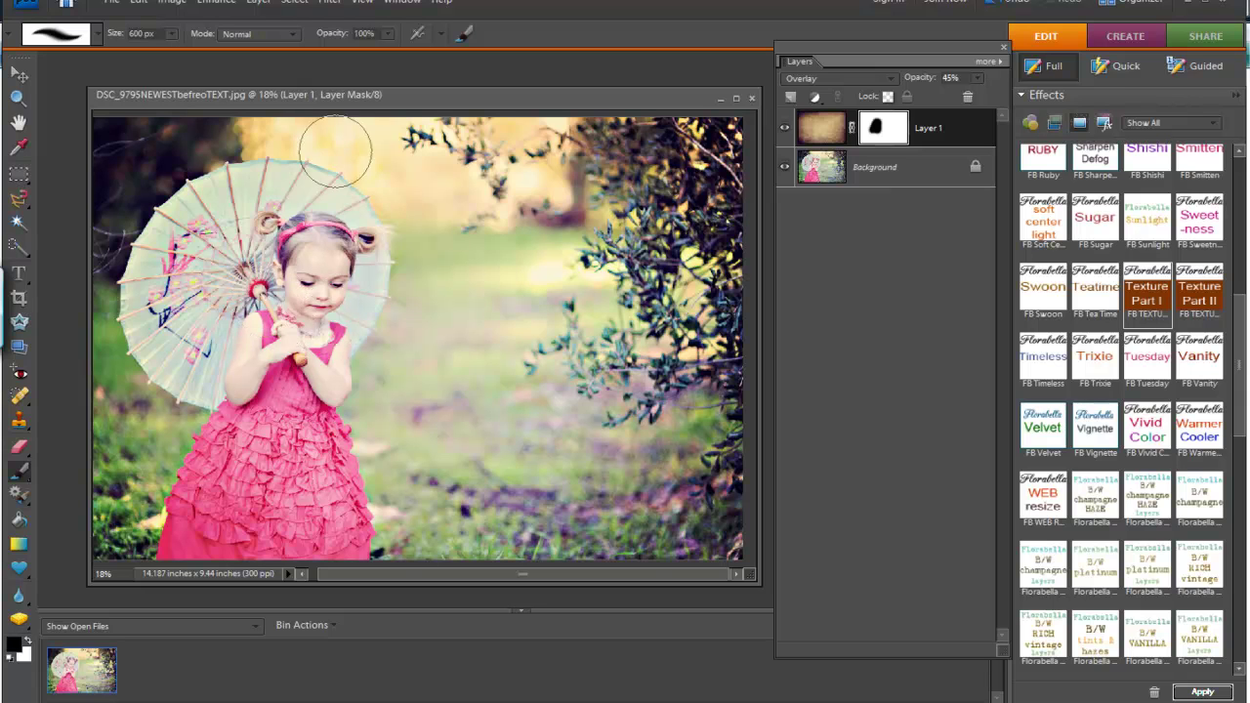
click(388, 35)
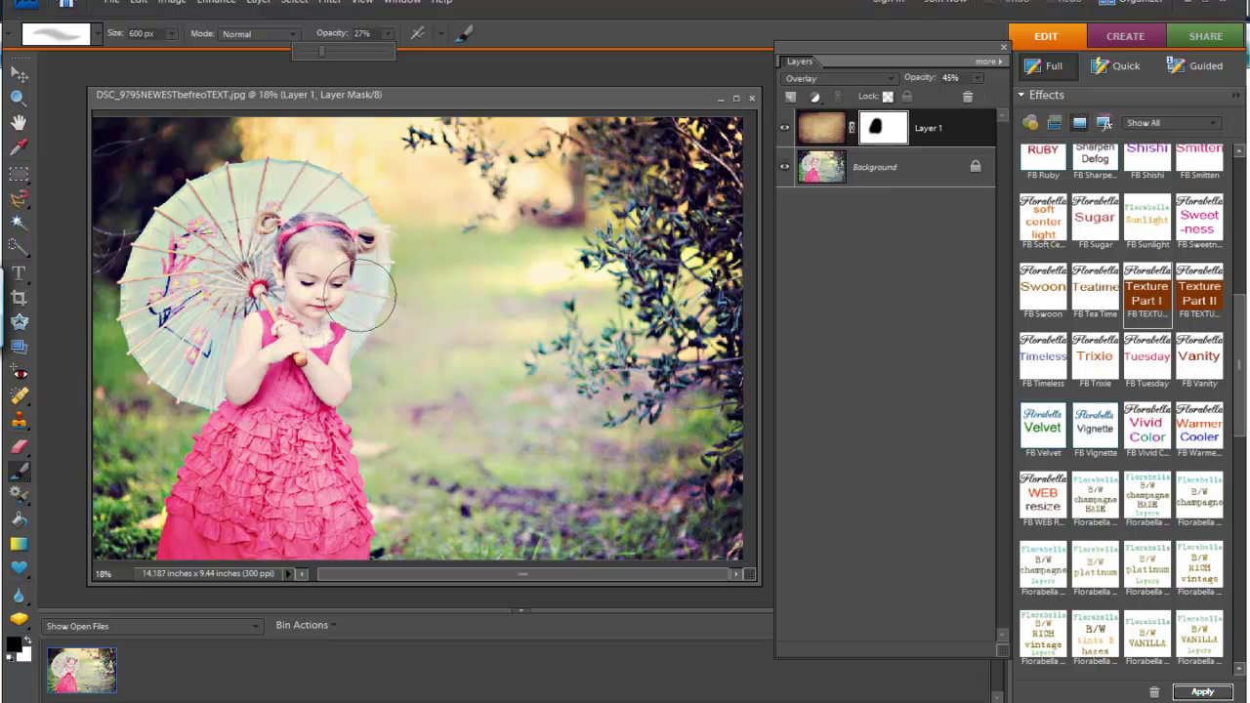
Mask the texture off the girl's face, hair, arms and right of the dress, and raise Layer 1 opacity to 63%
drag(352, 322, 389, 339)
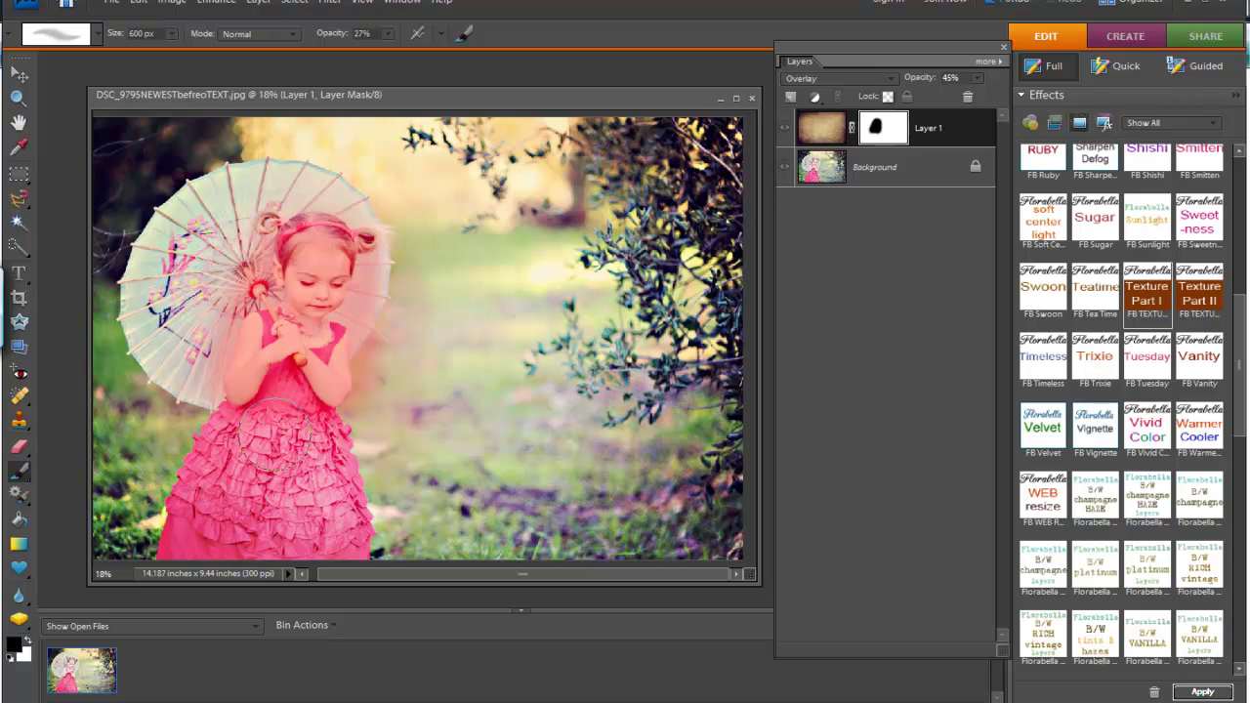
drag(298, 405, 352, 395)
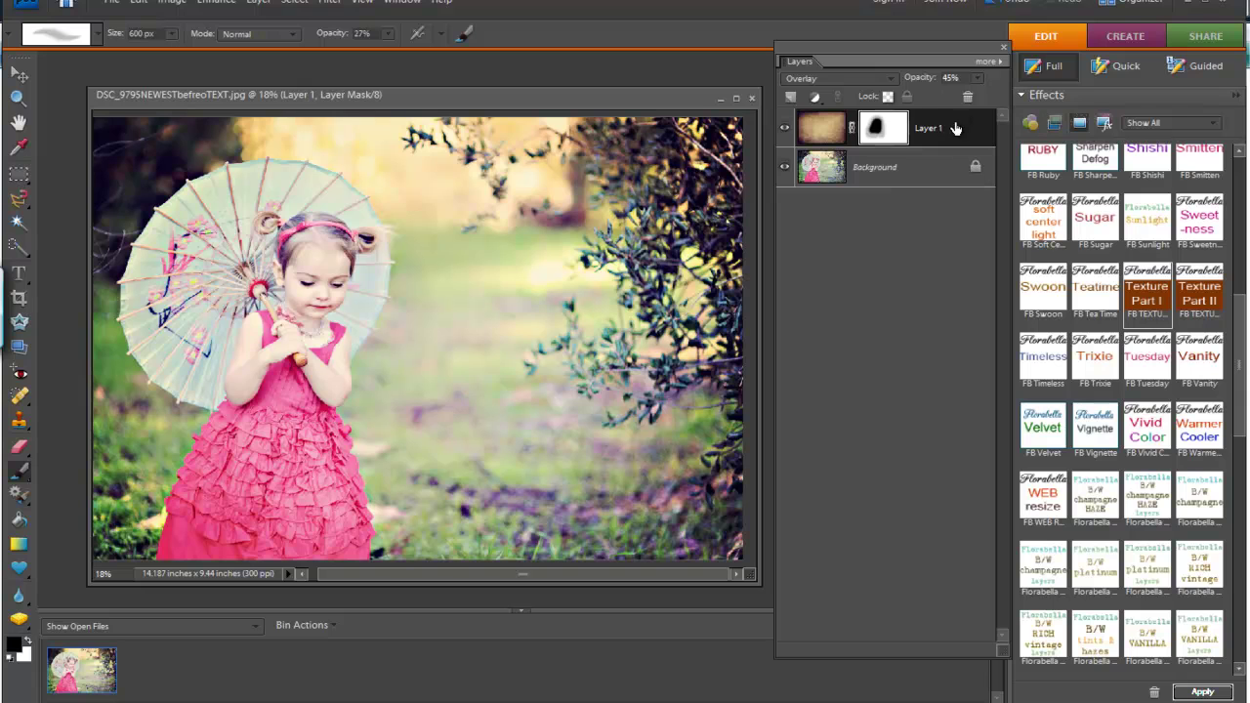
click(978, 78)
drag(961, 96, 967, 97)
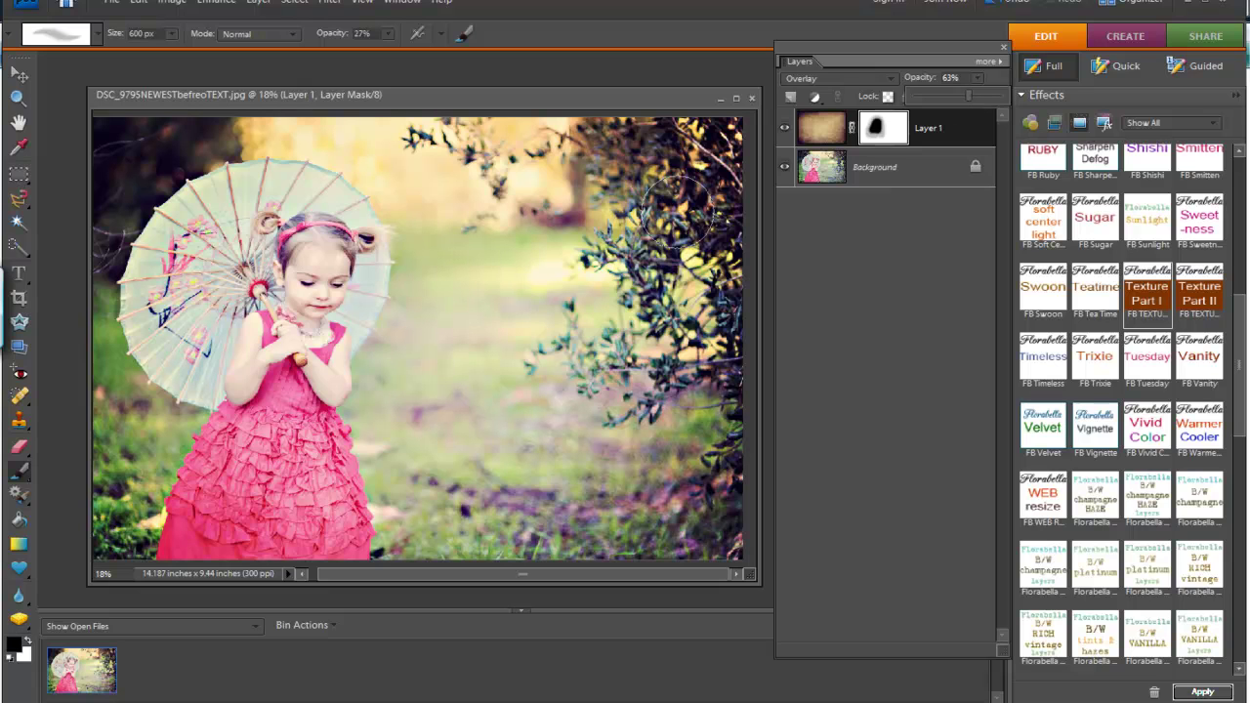
Toggle the texture layer's visibility to compare, then target Layer 1's image rather than its mask
click(784, 128)
click(784, 129)
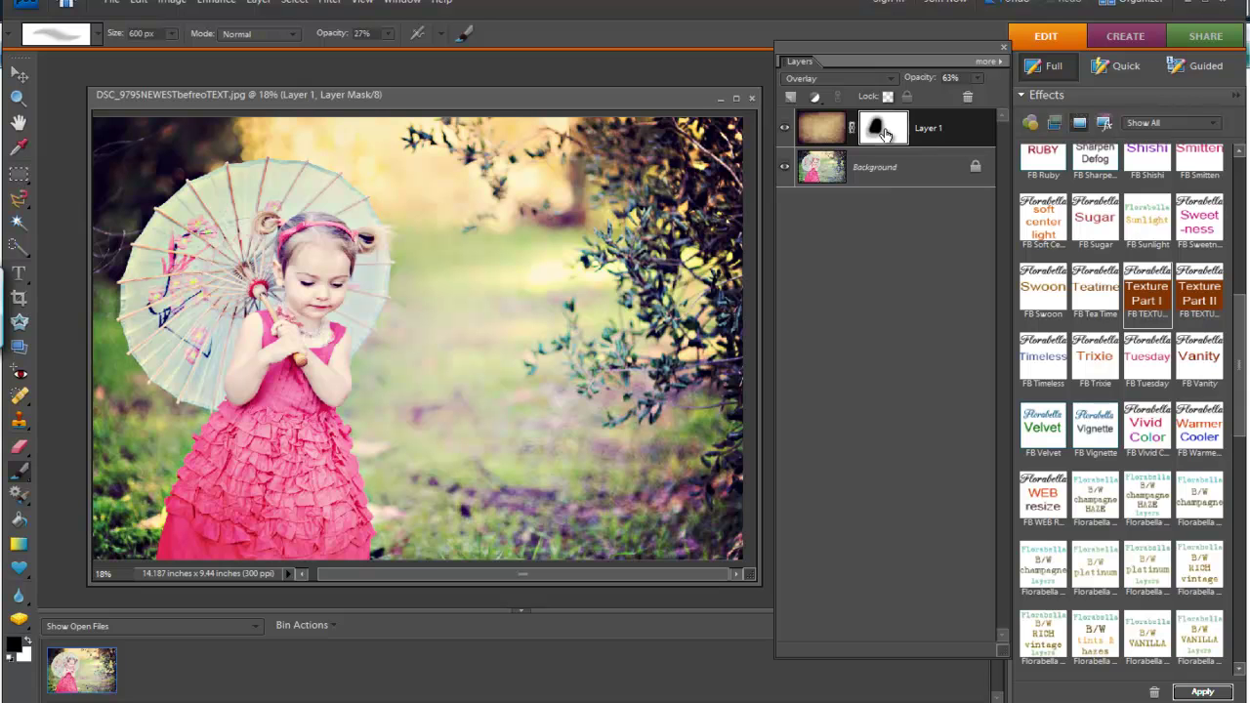
click(835, 131)
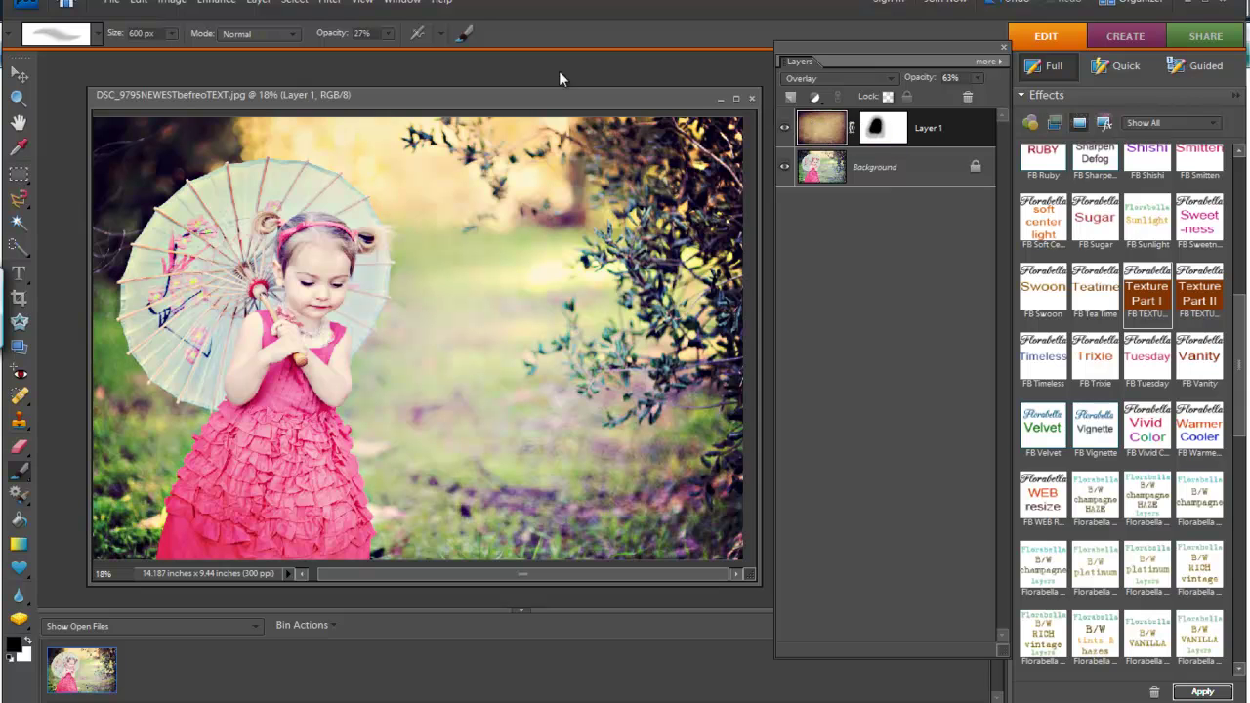
Apply a black-and-white conversion to the texture layer
click(208, 6)
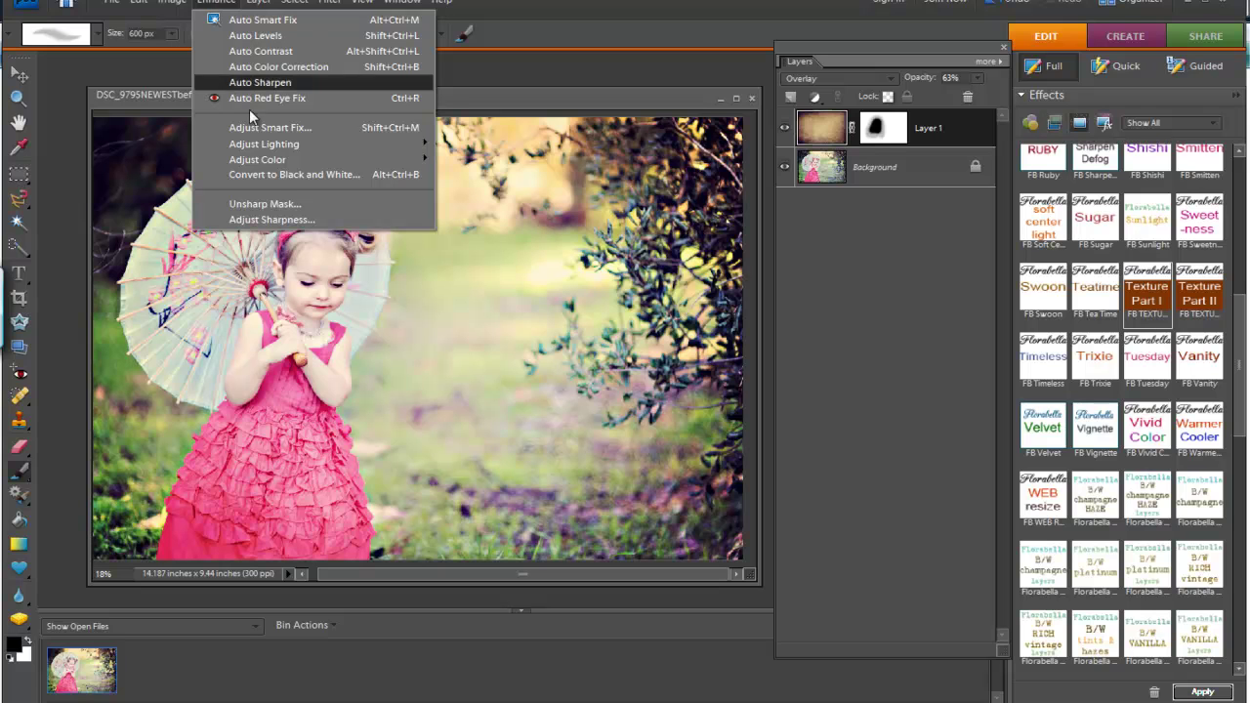
click(274, 174)
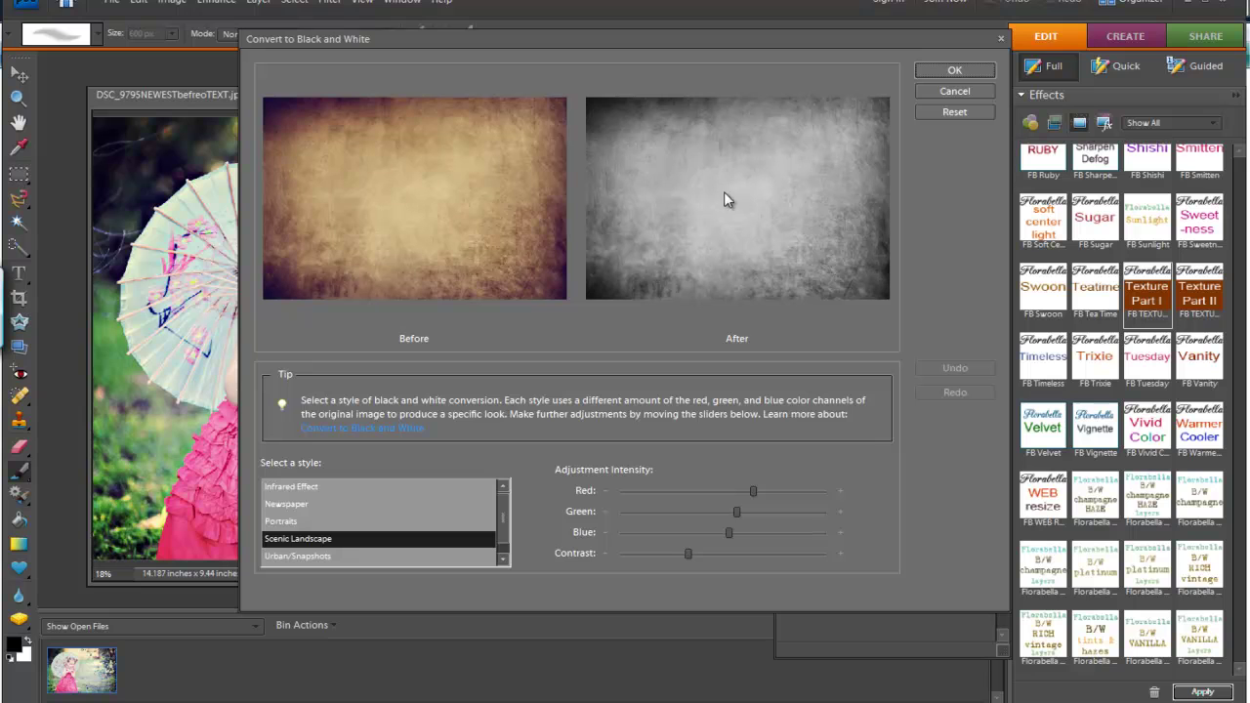
click(972, 70)
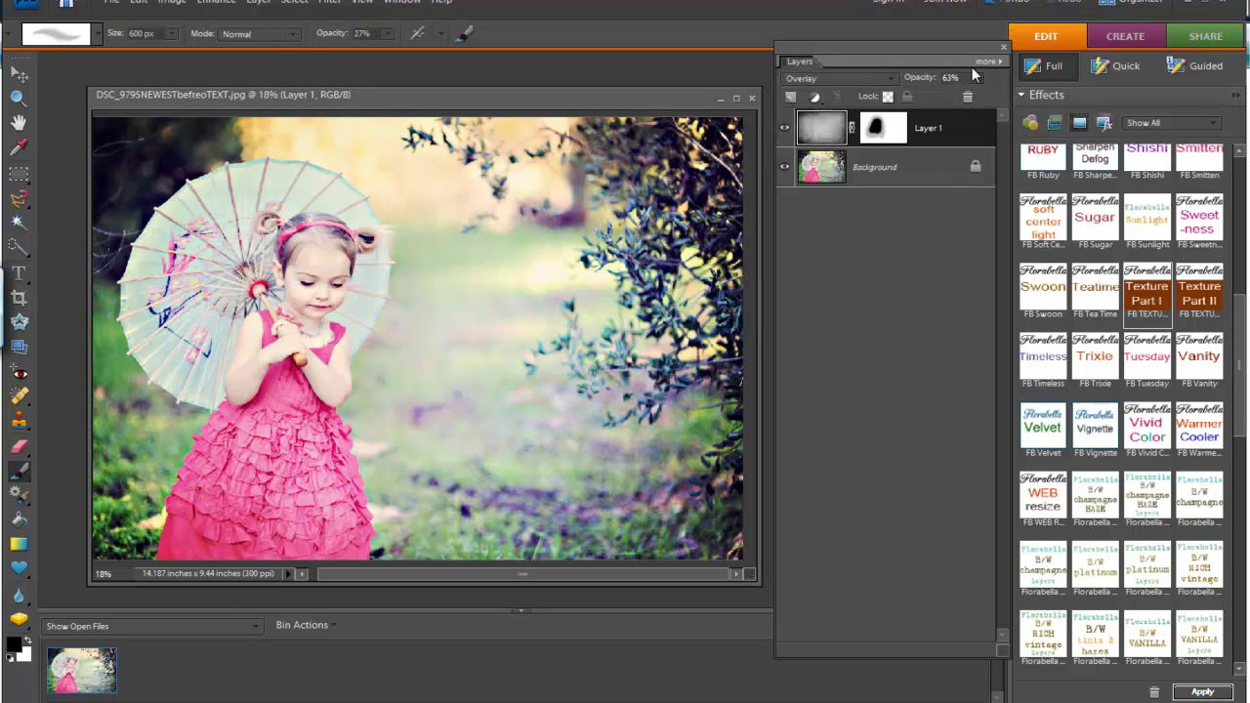
Undo Convert to Black and White from the Edit menu to restore the brown texture
click(147, 4)
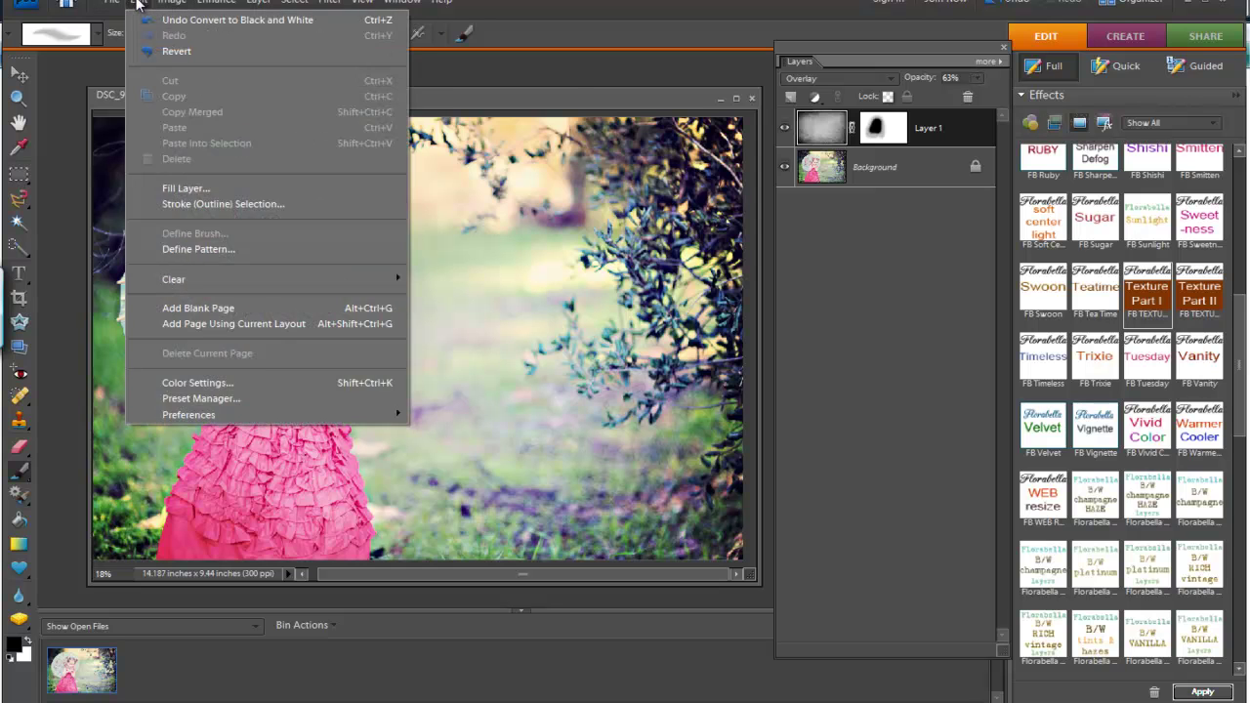
click(137, 4)
click(138, 4)
click(151, 18)
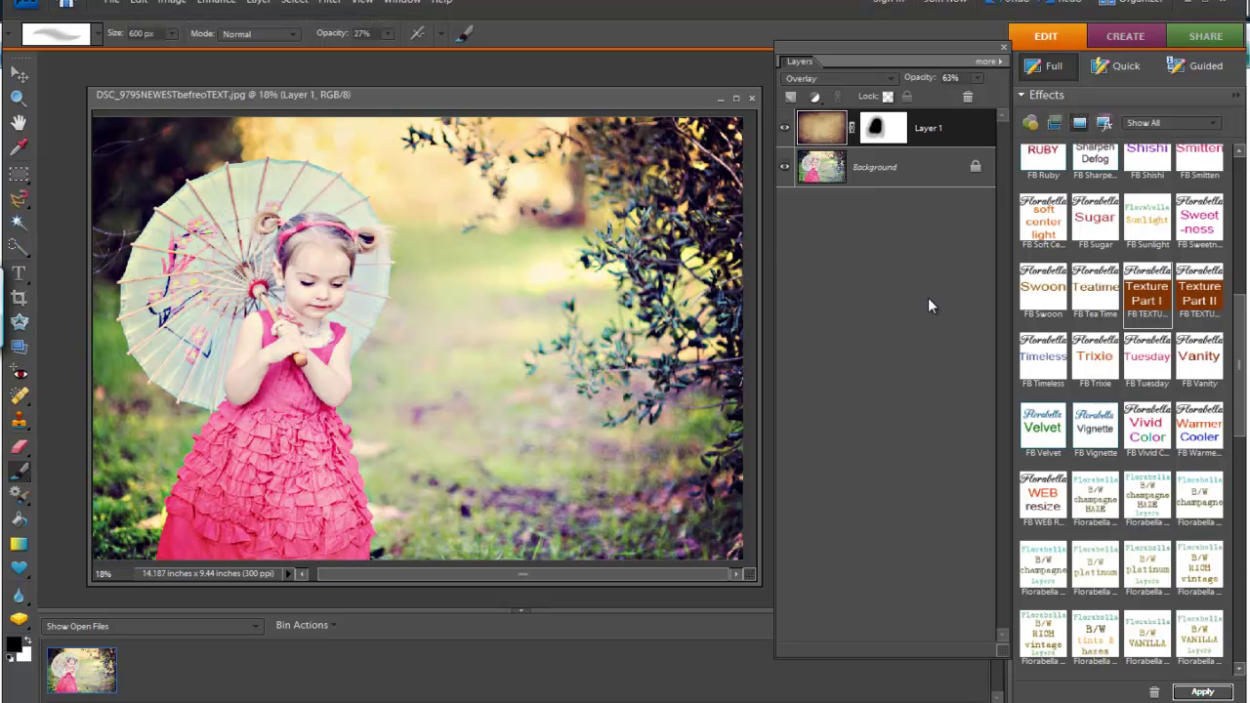
Run FB Texture Part II from the Effects panel and continue past both action messages
double_click(1214, 298)
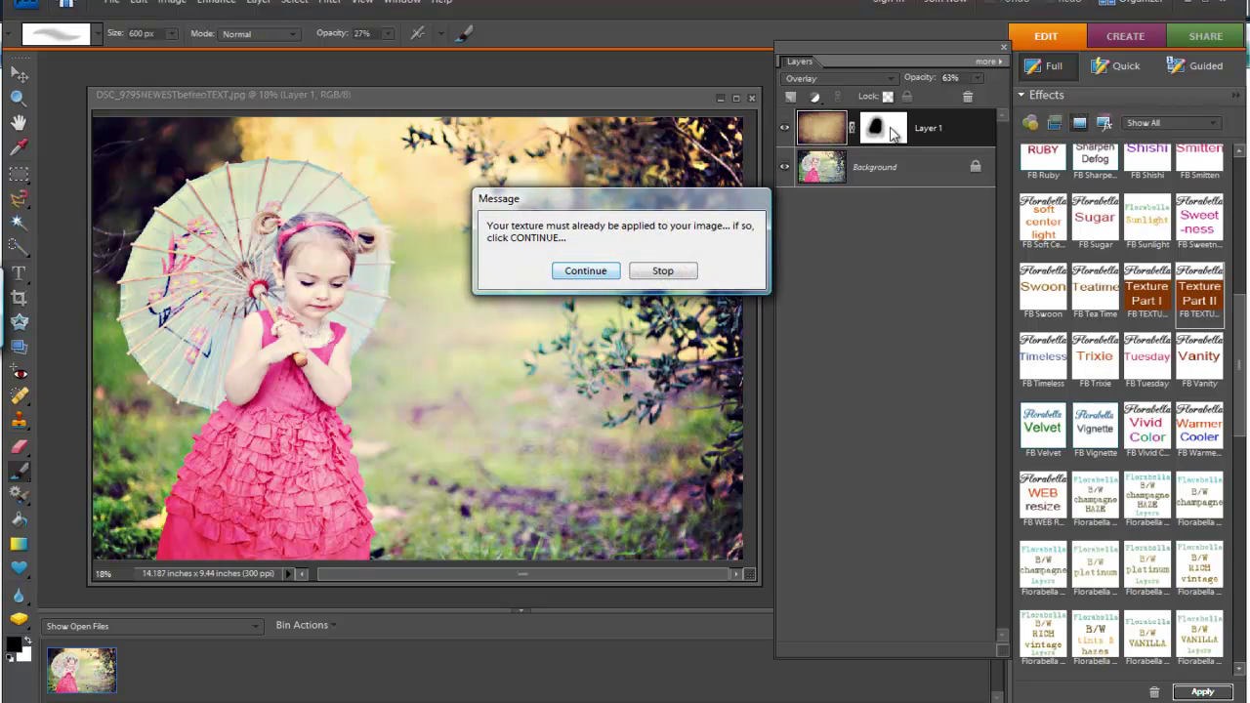
click(600, 275)
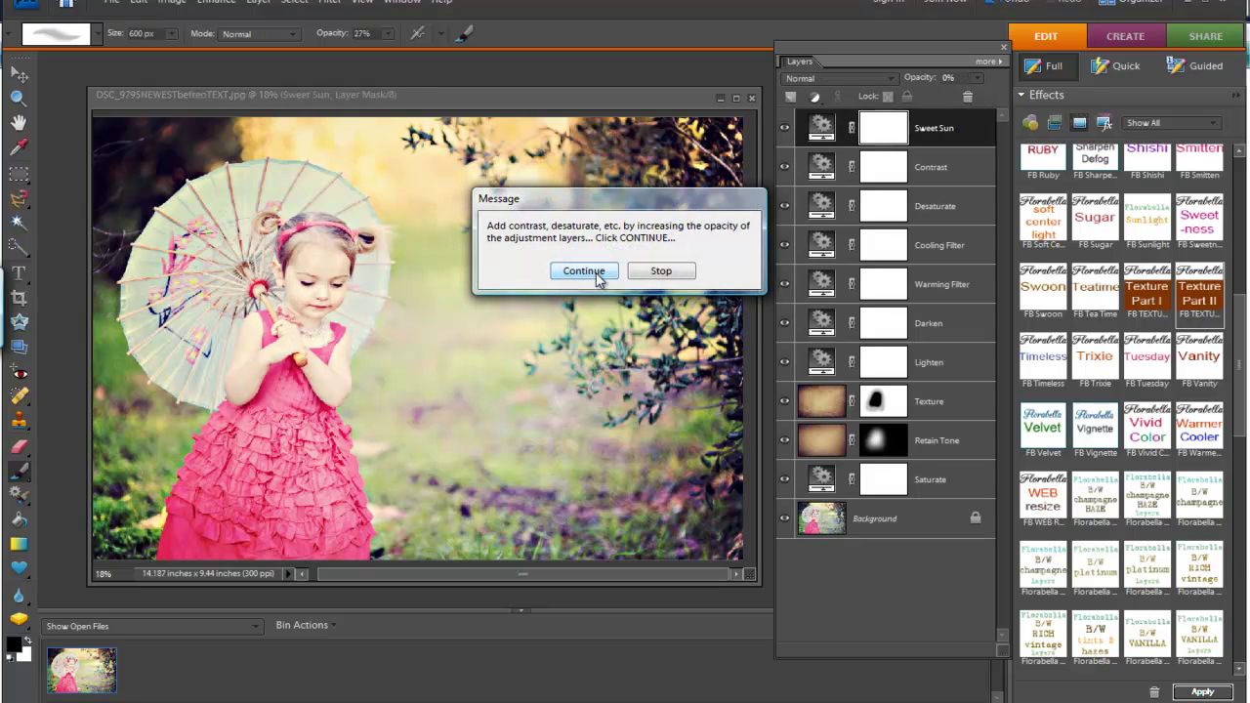
click(598, 278)
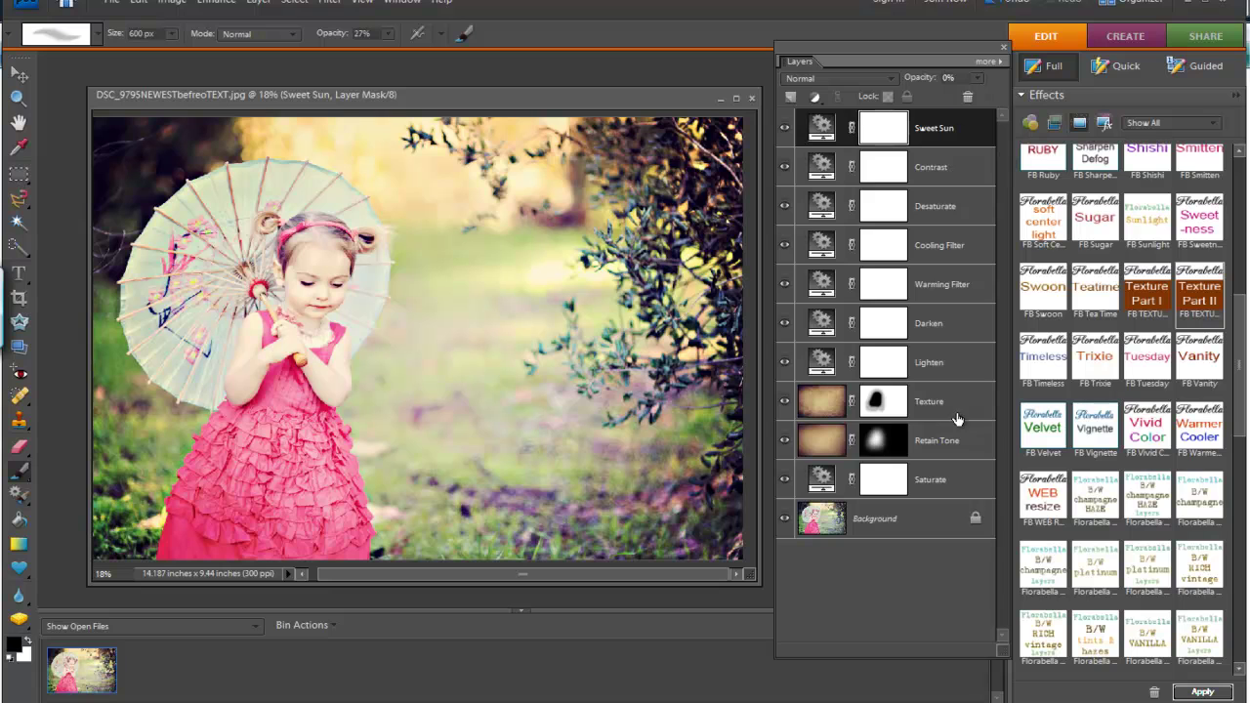
Compare against the original Background, then lower Retain Tone's opacity to about 13% and select Texture
alt+click(784, 523)
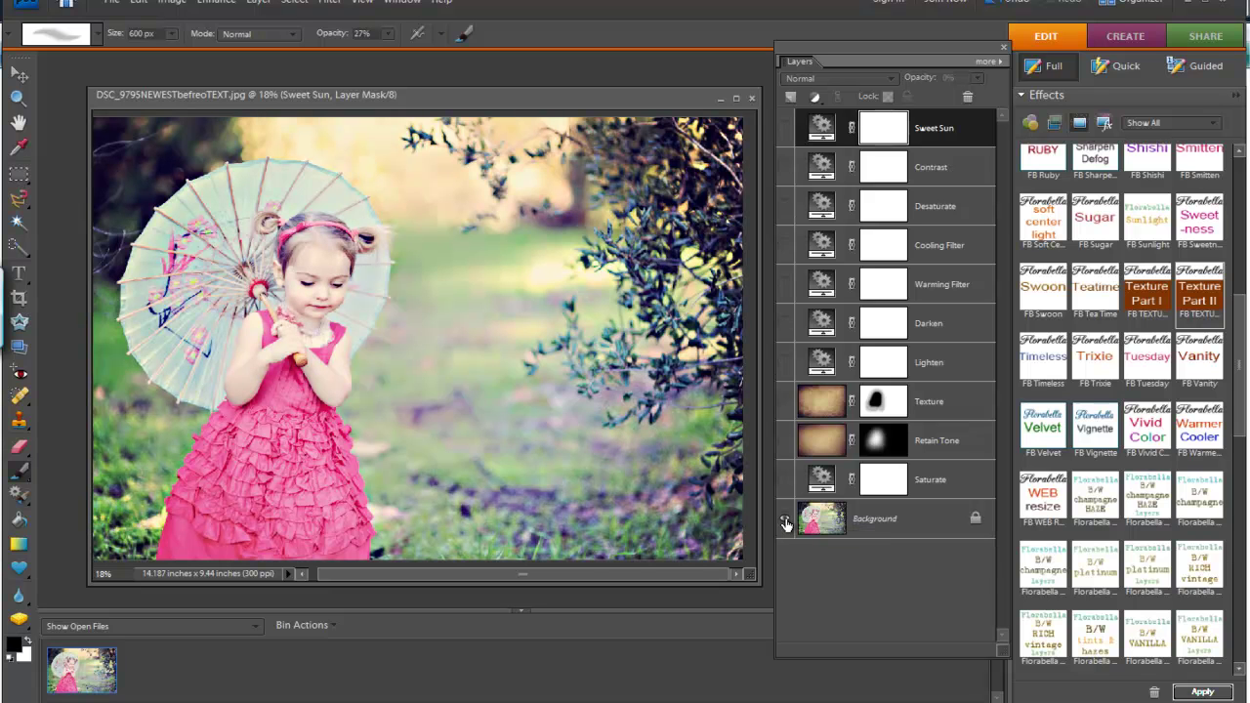
alt+click(784, 523)
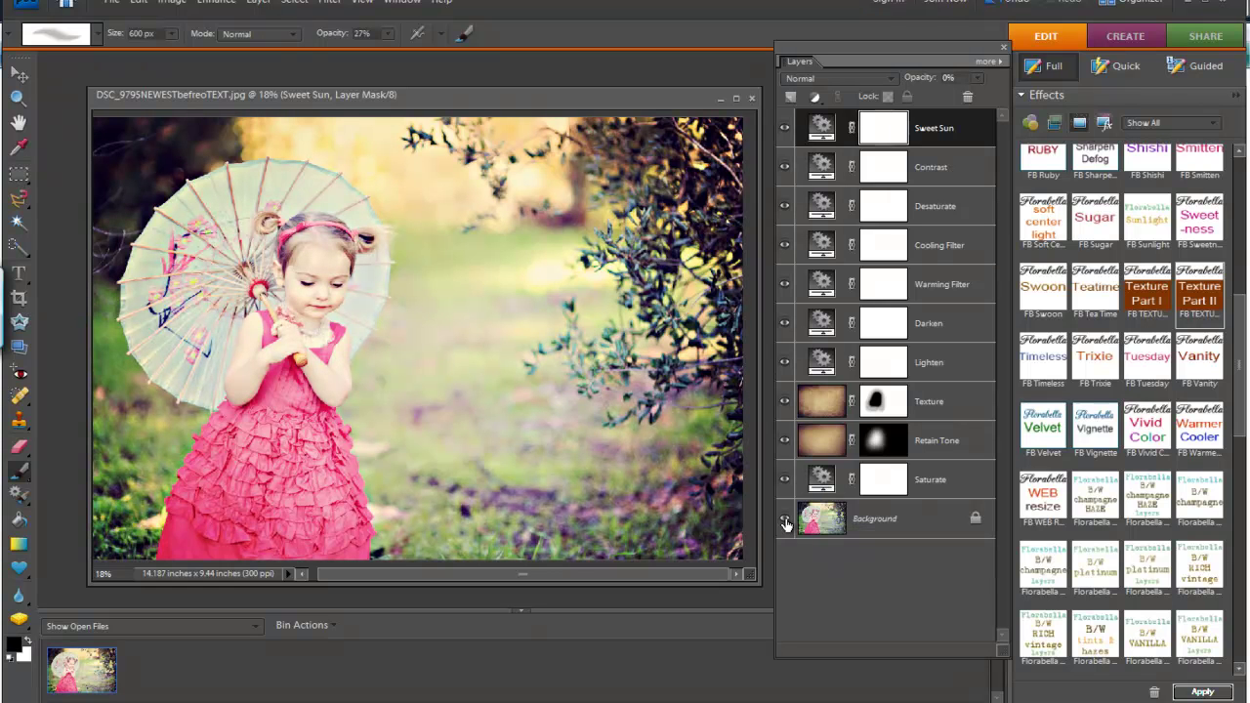
click(959, 448)
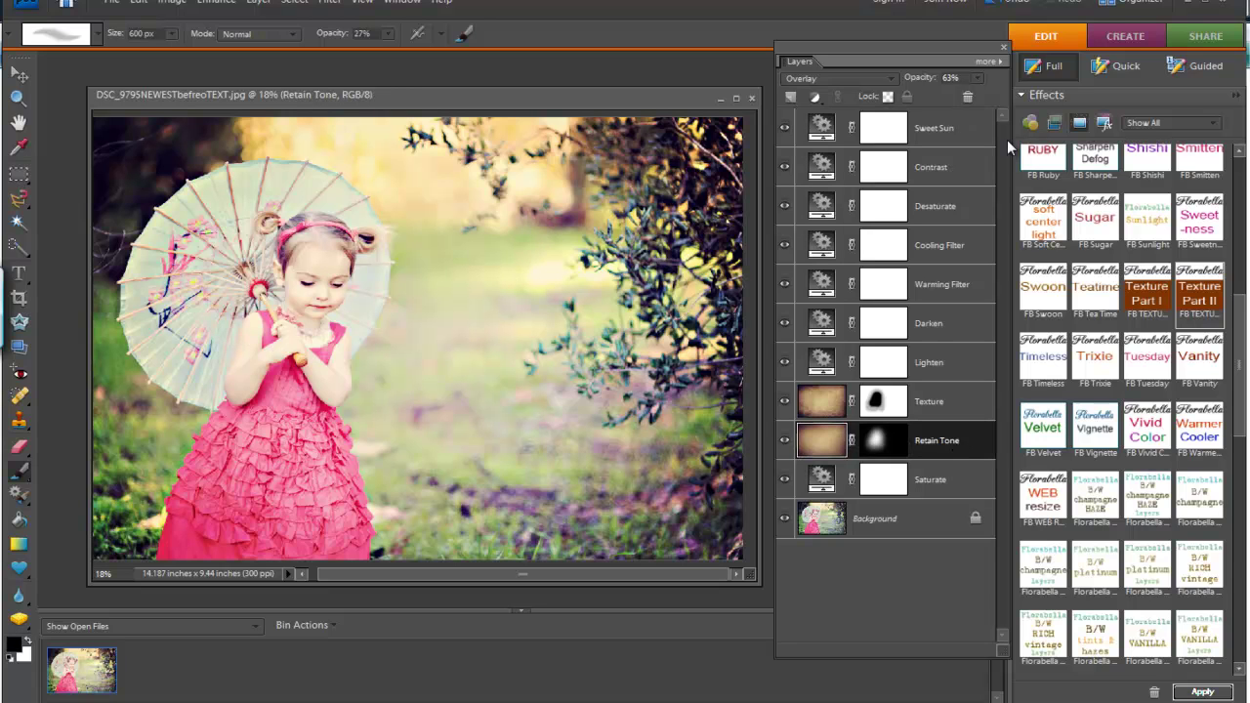
click(977, 77)
mouse_move(956, 96)
mouse_down()
mouse_move(923, 98)
mouse_move(949, 117)
mouse_up()
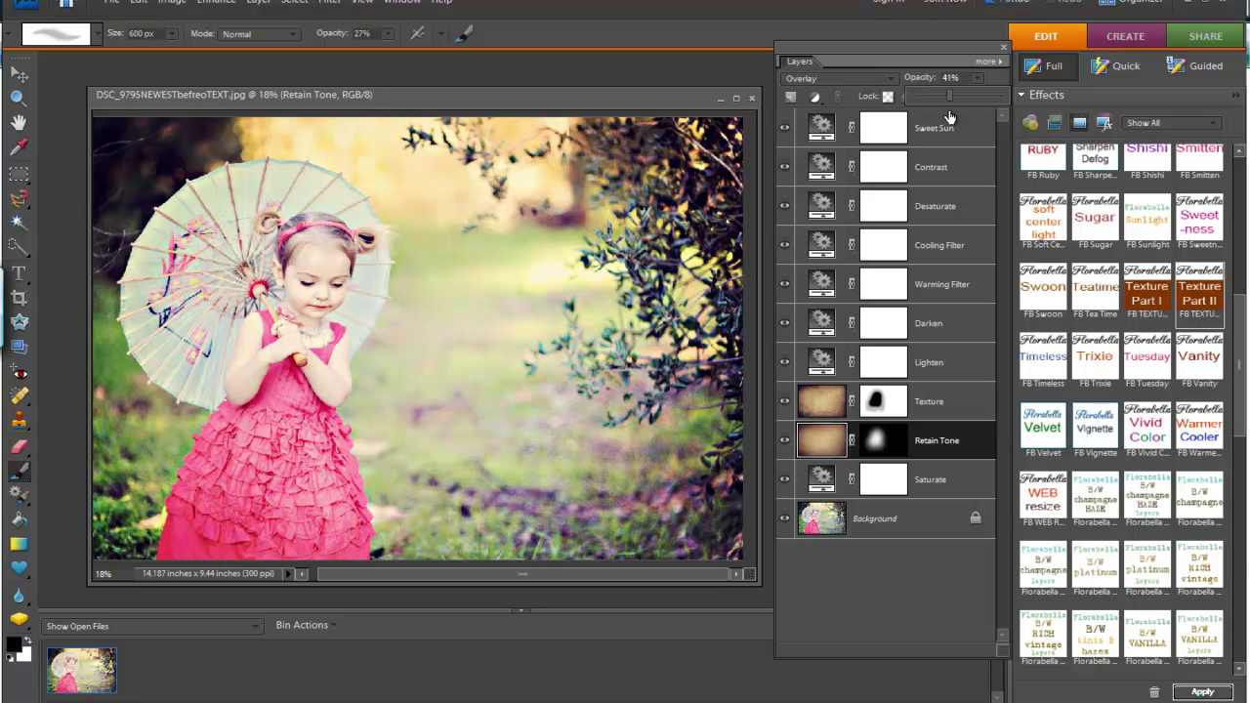
click(936, 402)
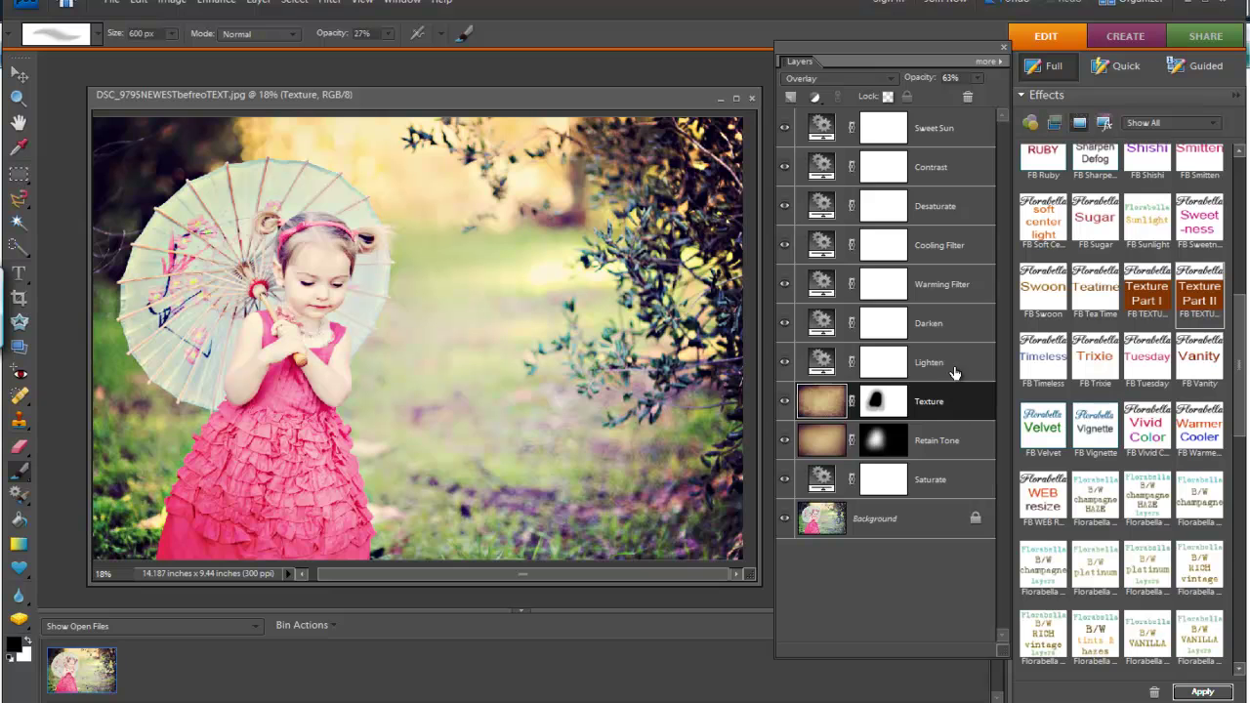
Raise the Saturate layer's opacity to 34% for richer colour
click(953, 478)
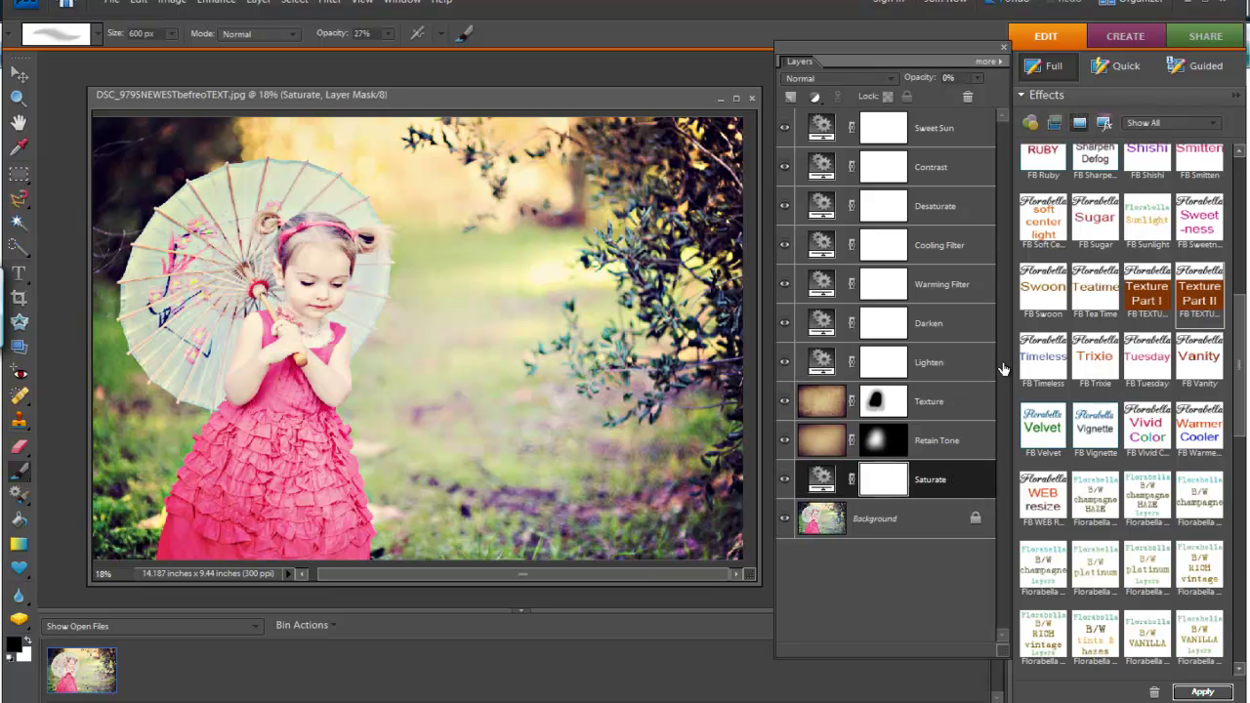
click(976, 77)
drag(920, 97, 943, 98)
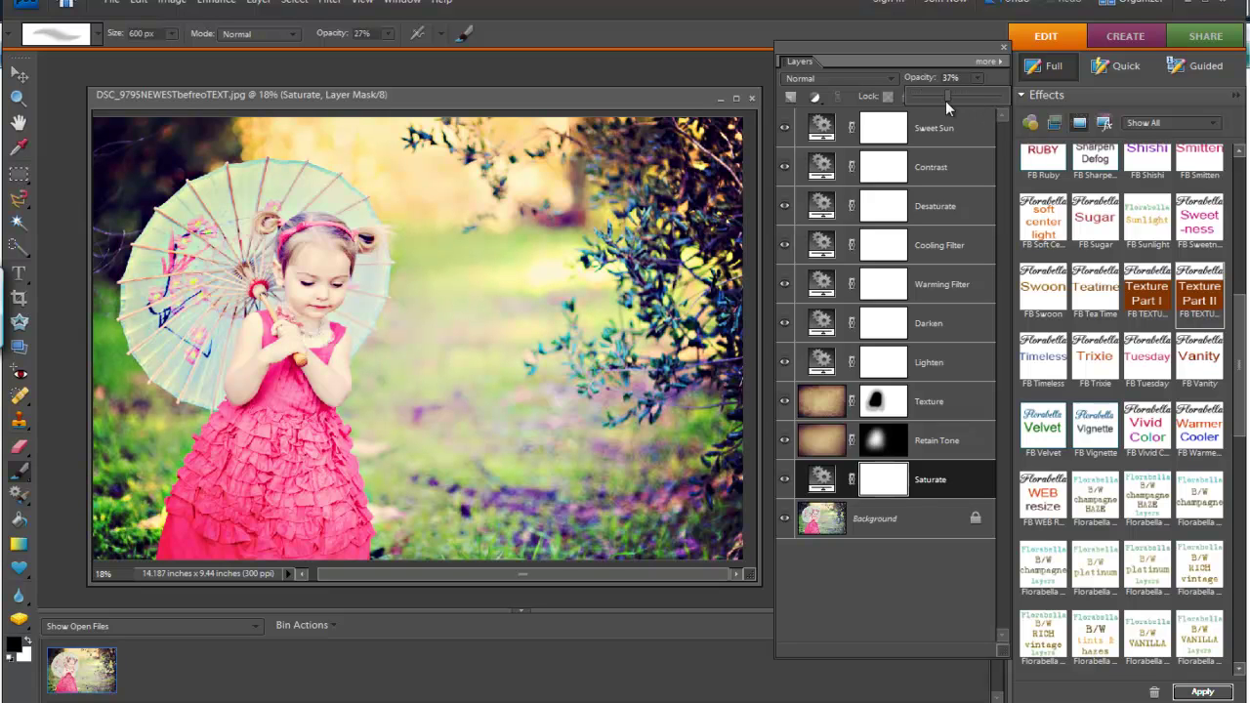
Check the other adjustment layers, drop Sweet Sun's opacity to 0%, and compare with the original photo
click(953, 354)
click(962, 324)
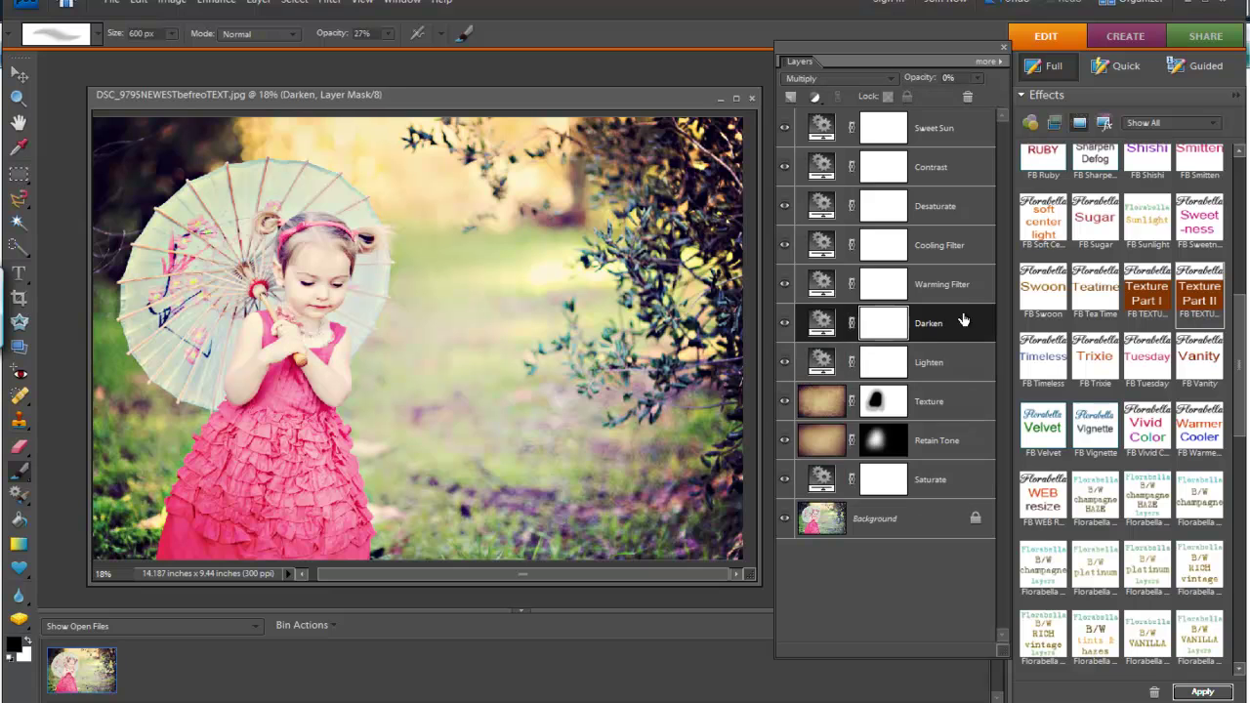
click(973, 292)
click(974, 239)
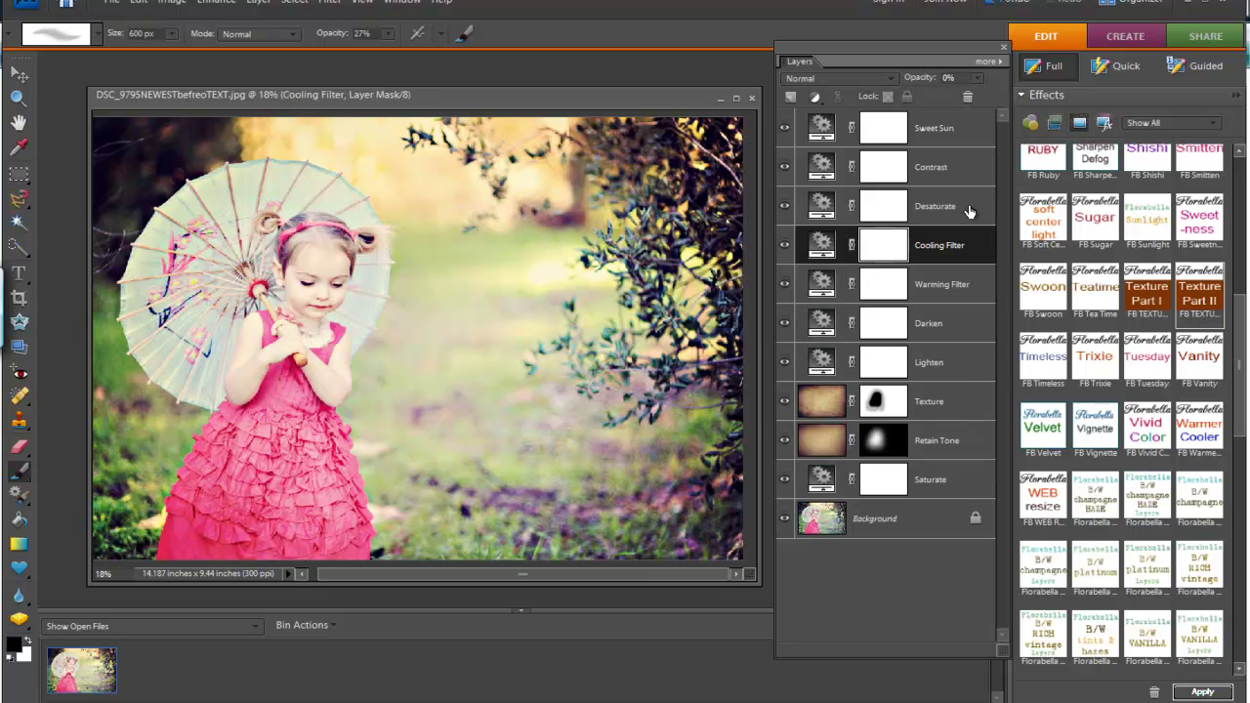
click(969, 211)
click(978, 78)
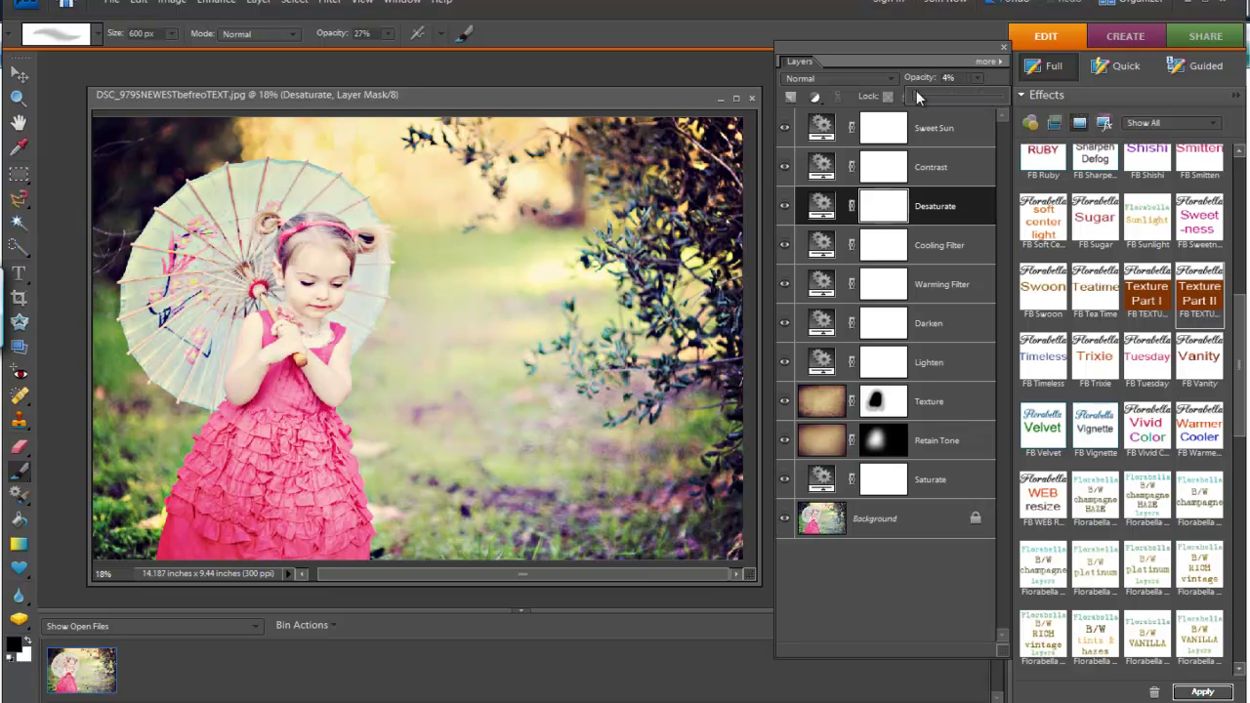
click(958, 176)
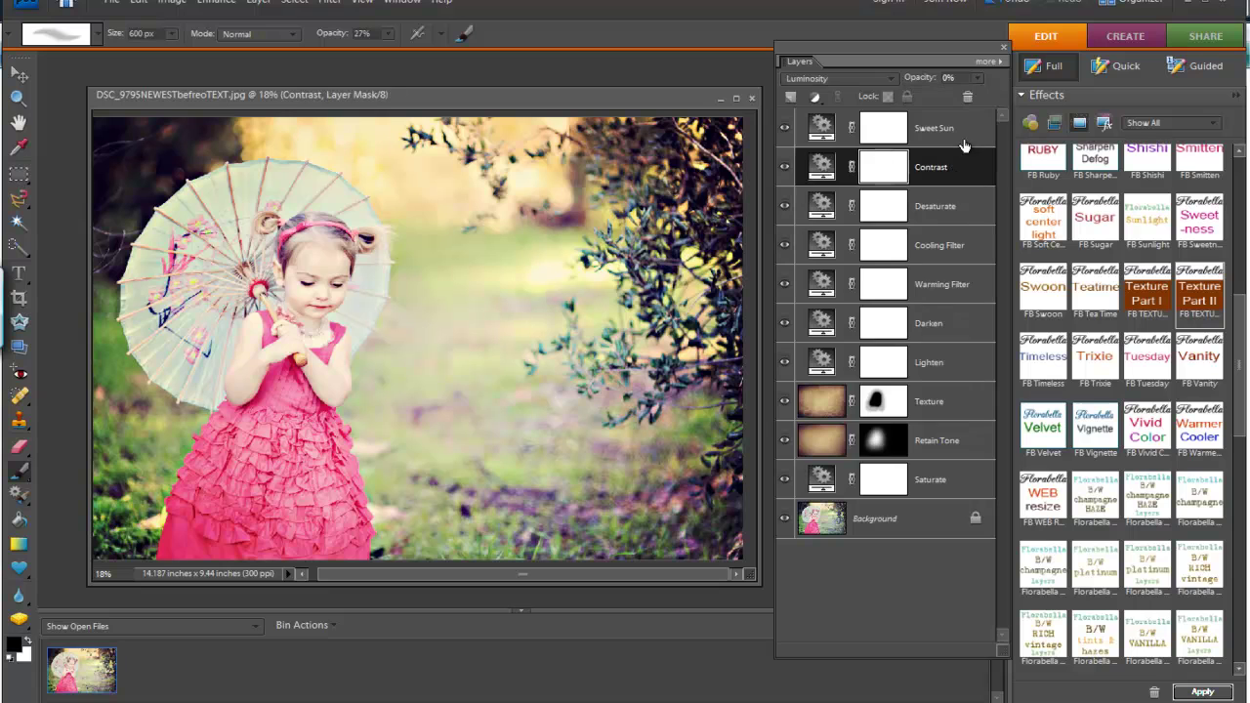
click(970, 134)
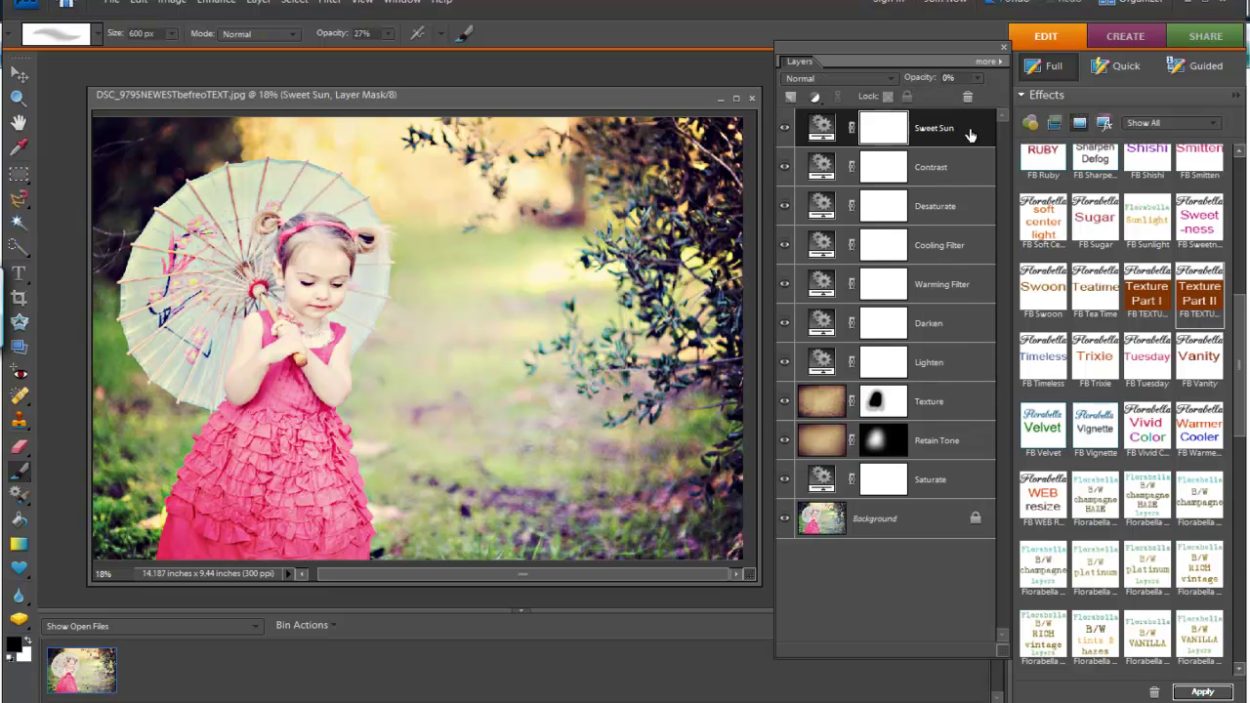
click(978, 78)
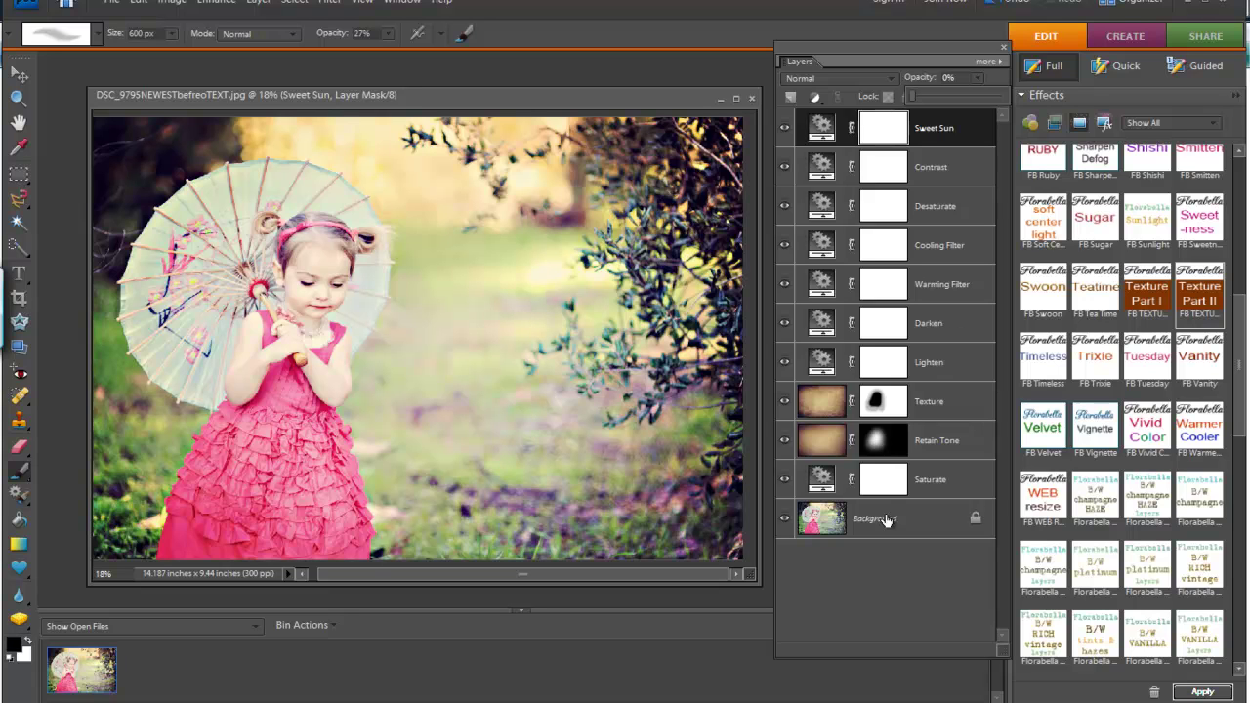
alt+click(786, 518)
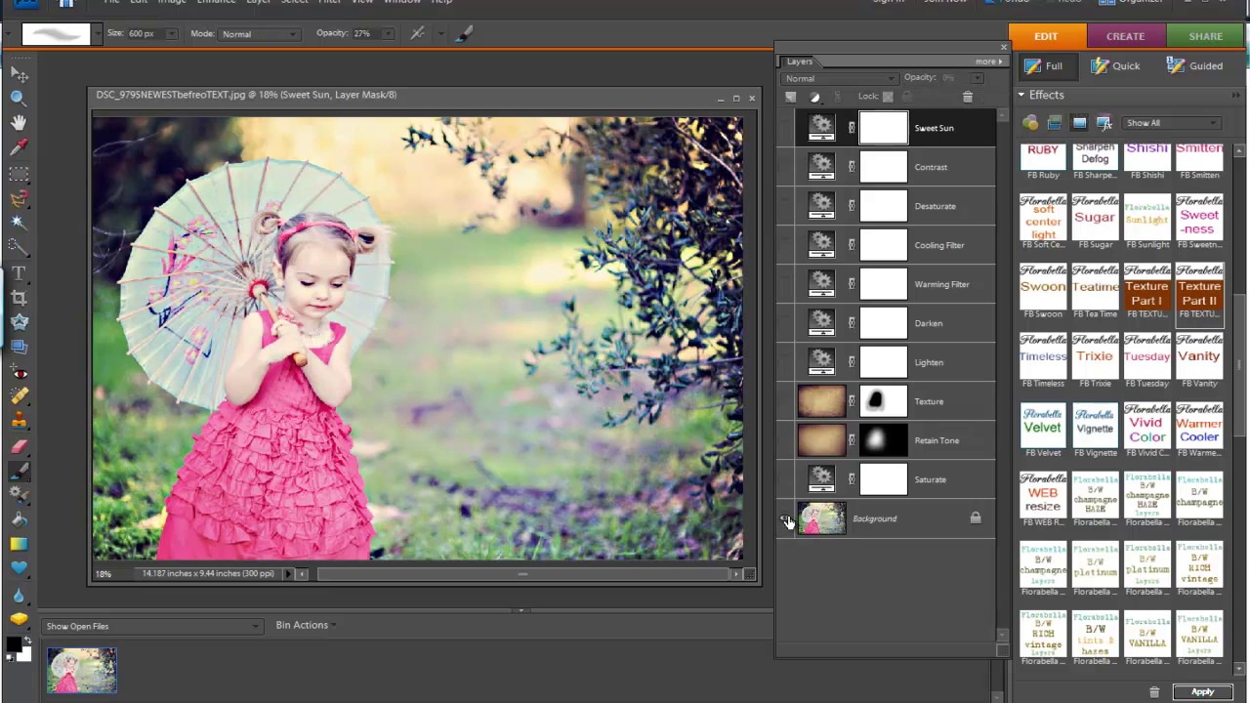
alt+click(786, 519)
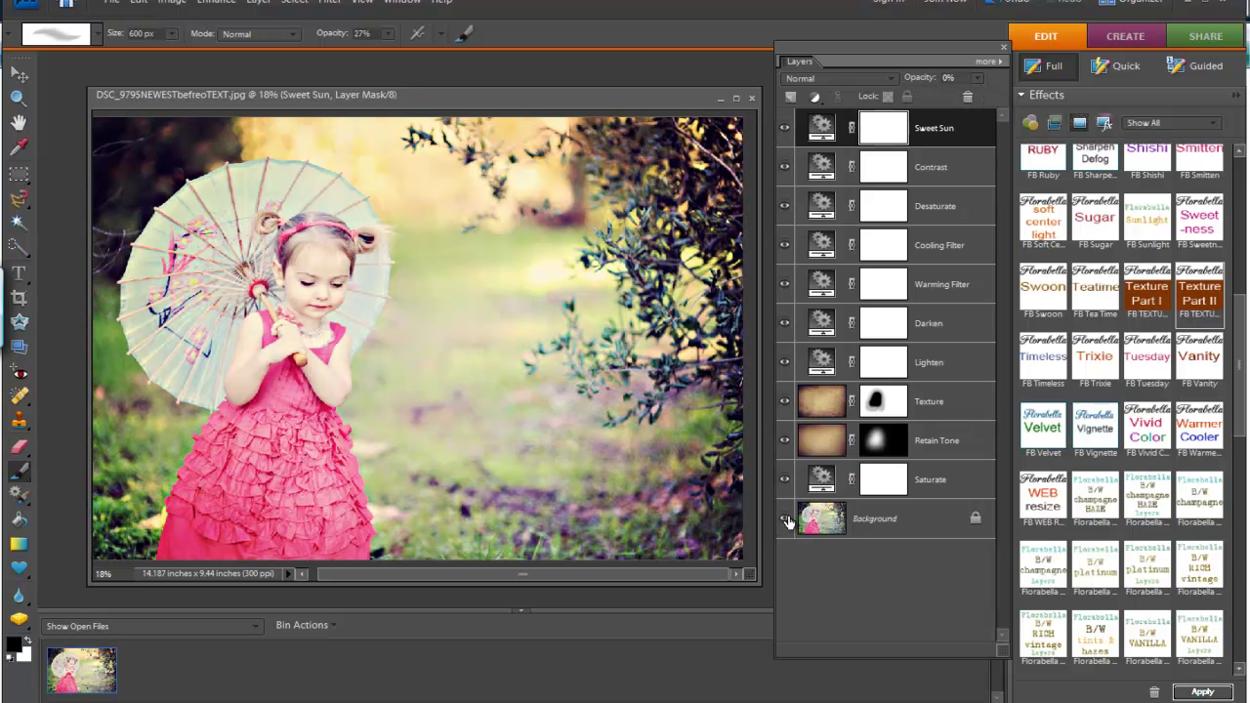